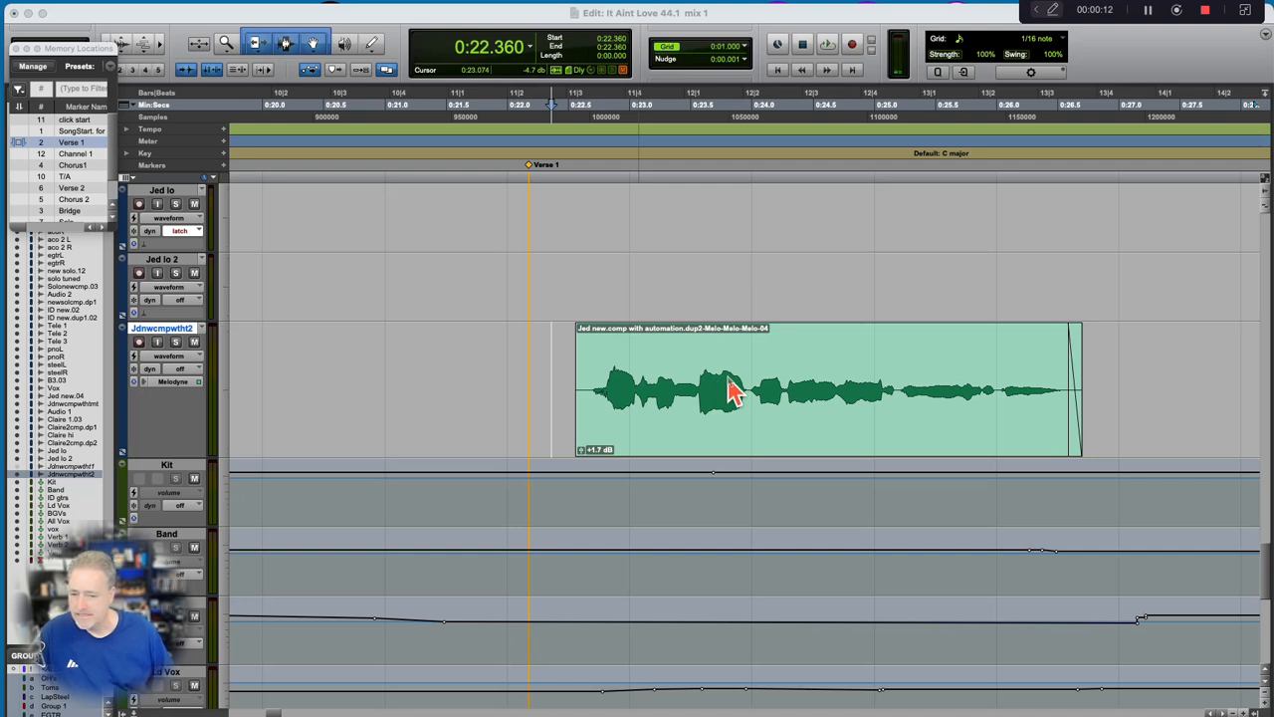
Lower the gain of the first Verse 1 vocal clip on Jdnwcmpwtht2 to +0.9 dB and play it back.
scroll(732, 391, "right", 3)
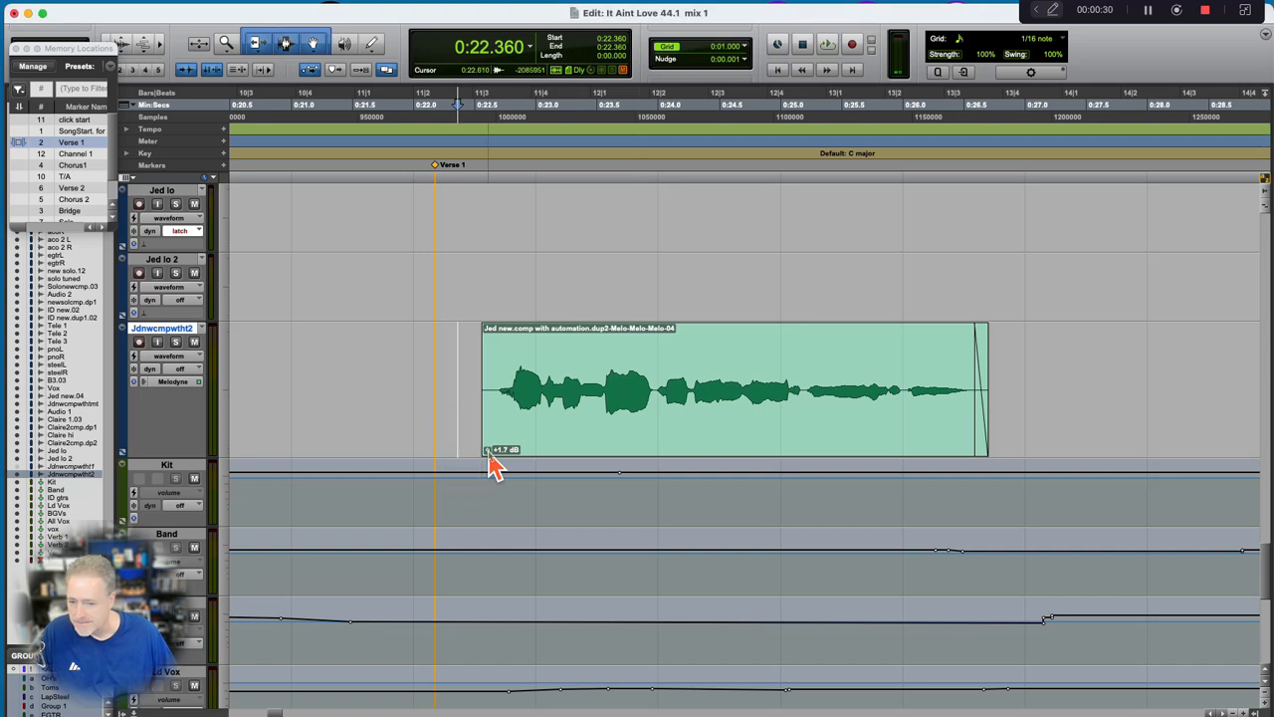
left_click_drag(489, 458, 491, 465)
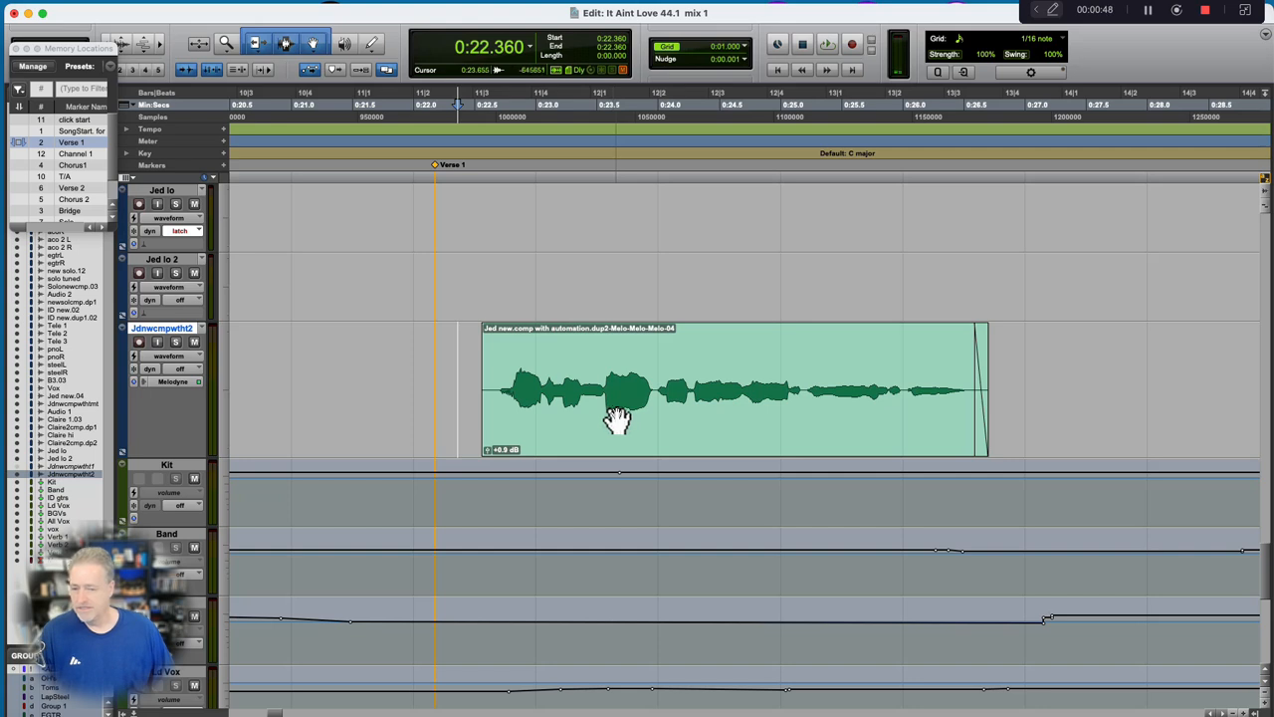
key("space")
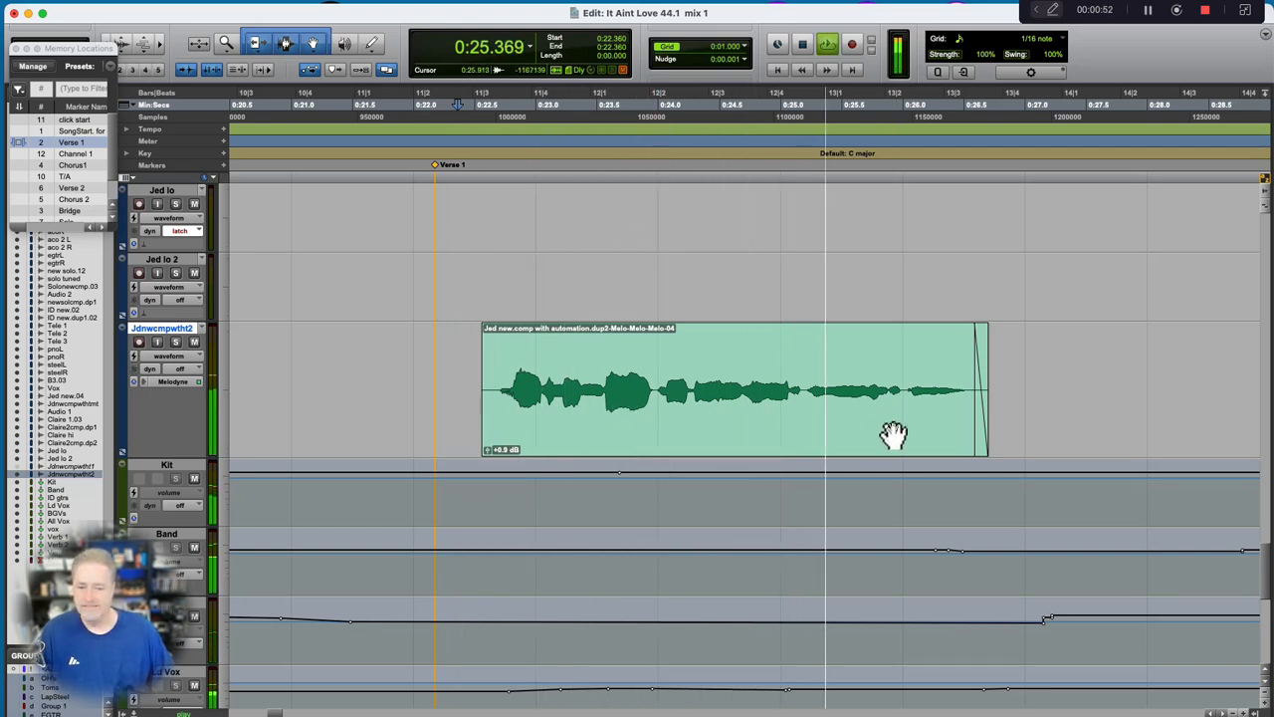
key("space")
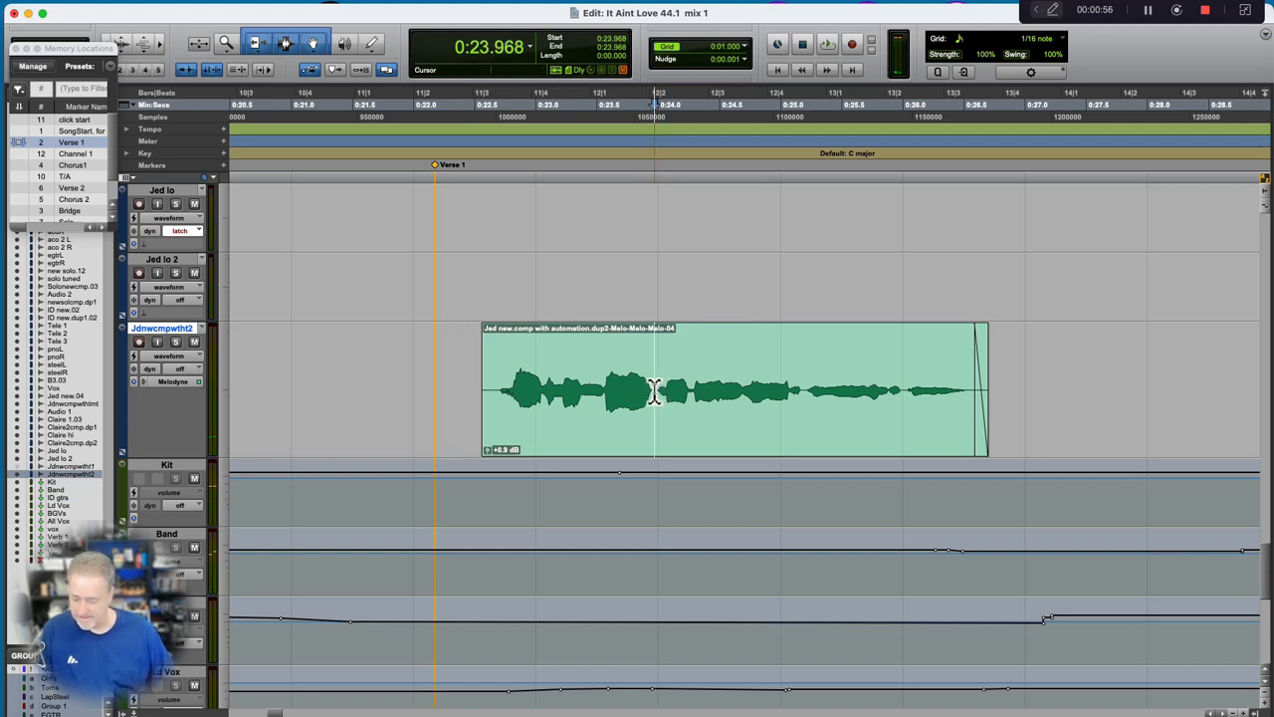
Split the vocal clip at 0:23.968, set the first part's gain to -0.9 dB, and play the phrase back.
key("super+e")
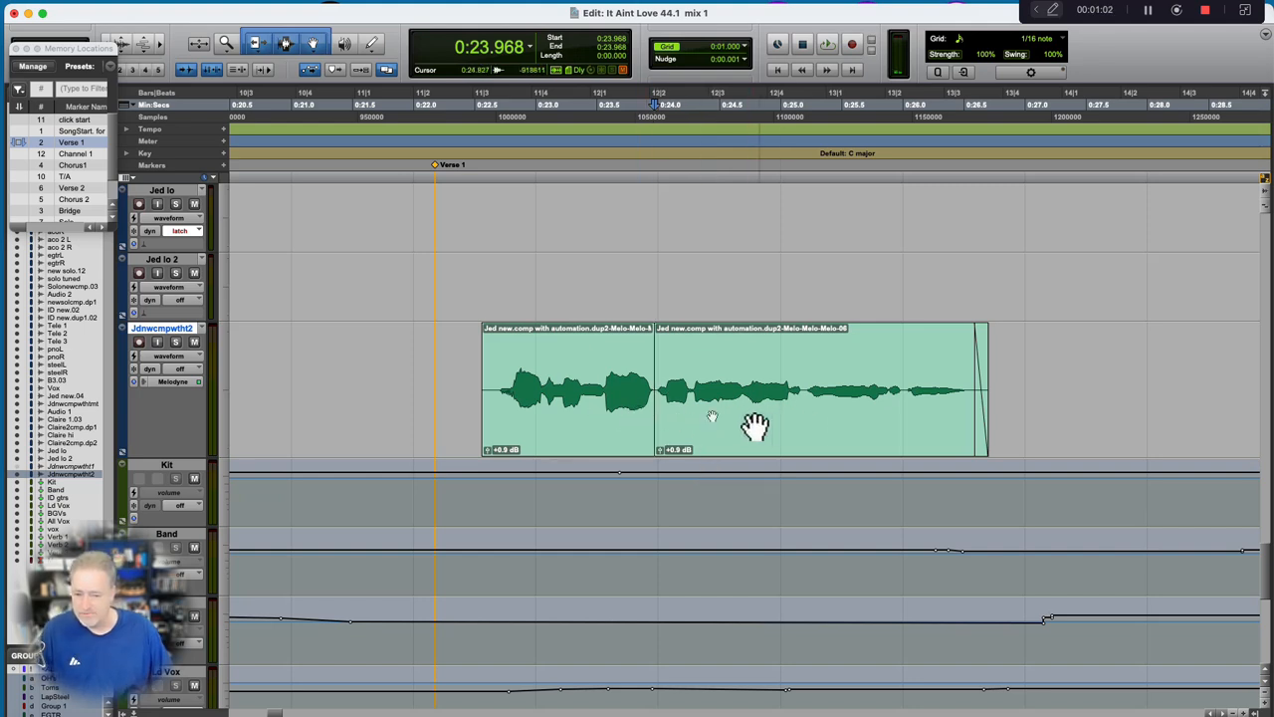
left_click(564, 433)
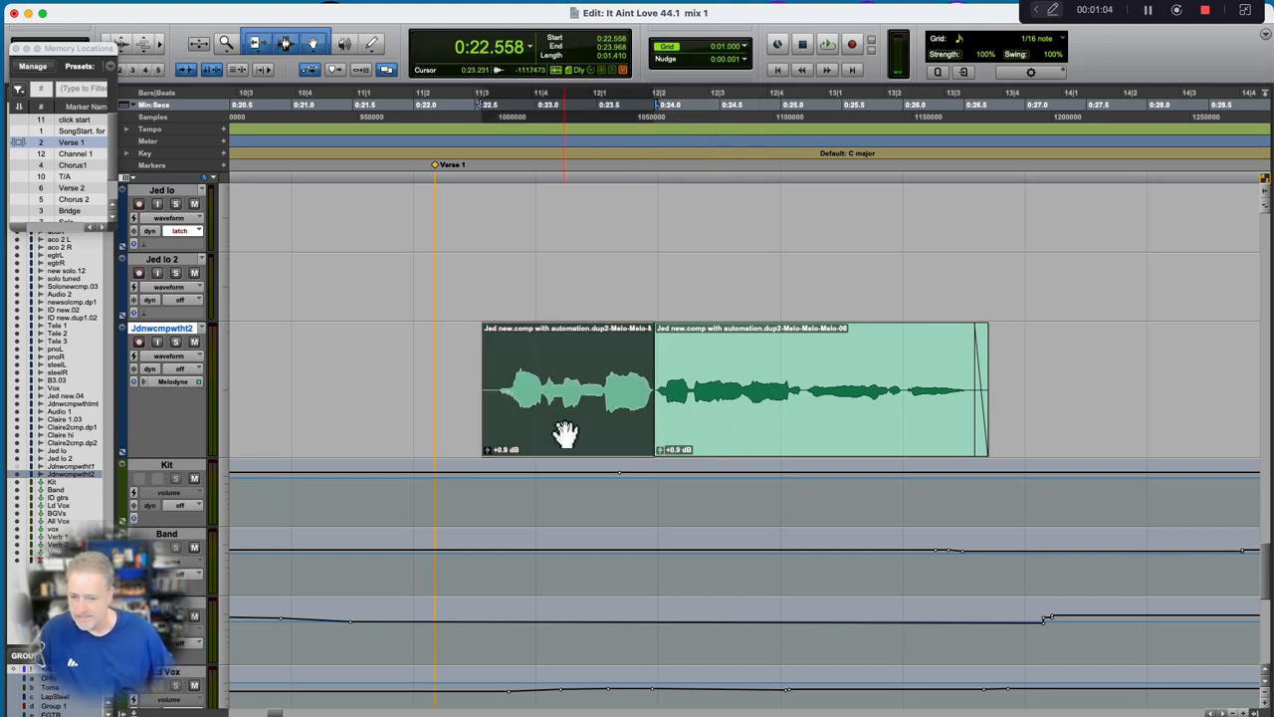
left_click(488, 450)
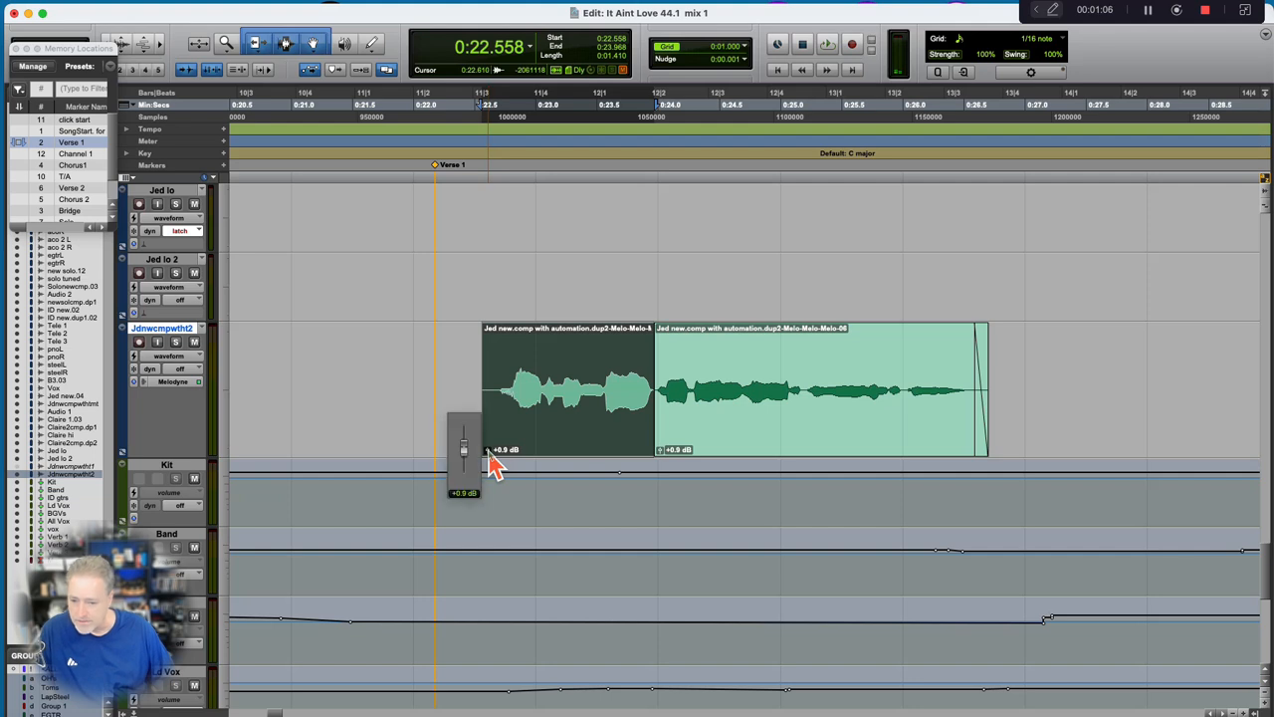
left_click_drag(495, 466, 488, 471)
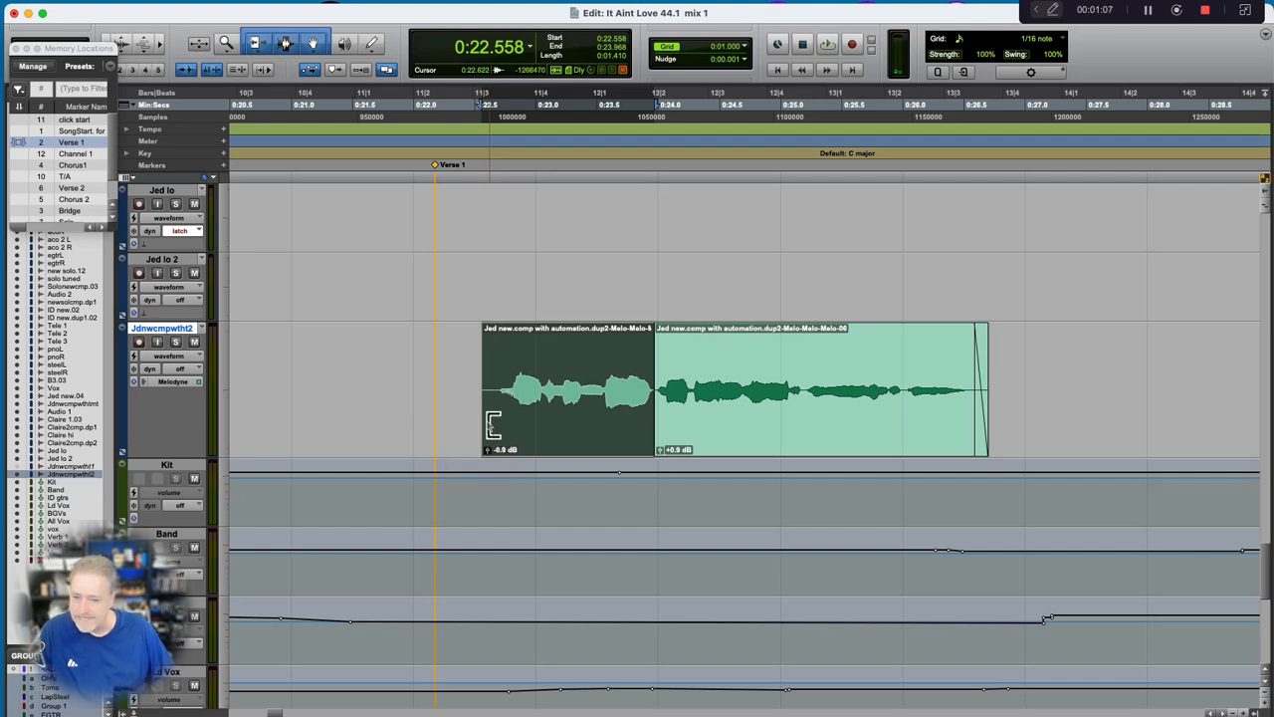
left_click(465, 360)
key("space")
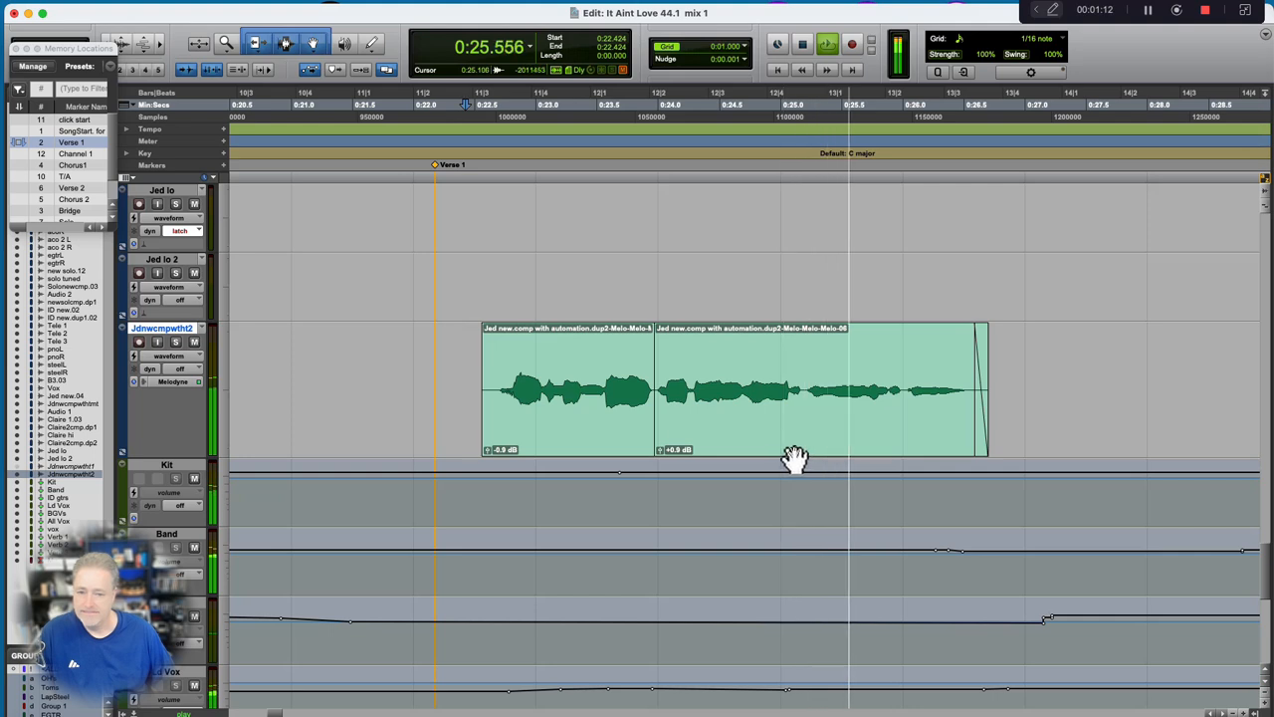
key("space")
Lower the gain of the first part of the split vocal clip to -1.8 dB and play the phrase again.
left_click(487, 452)
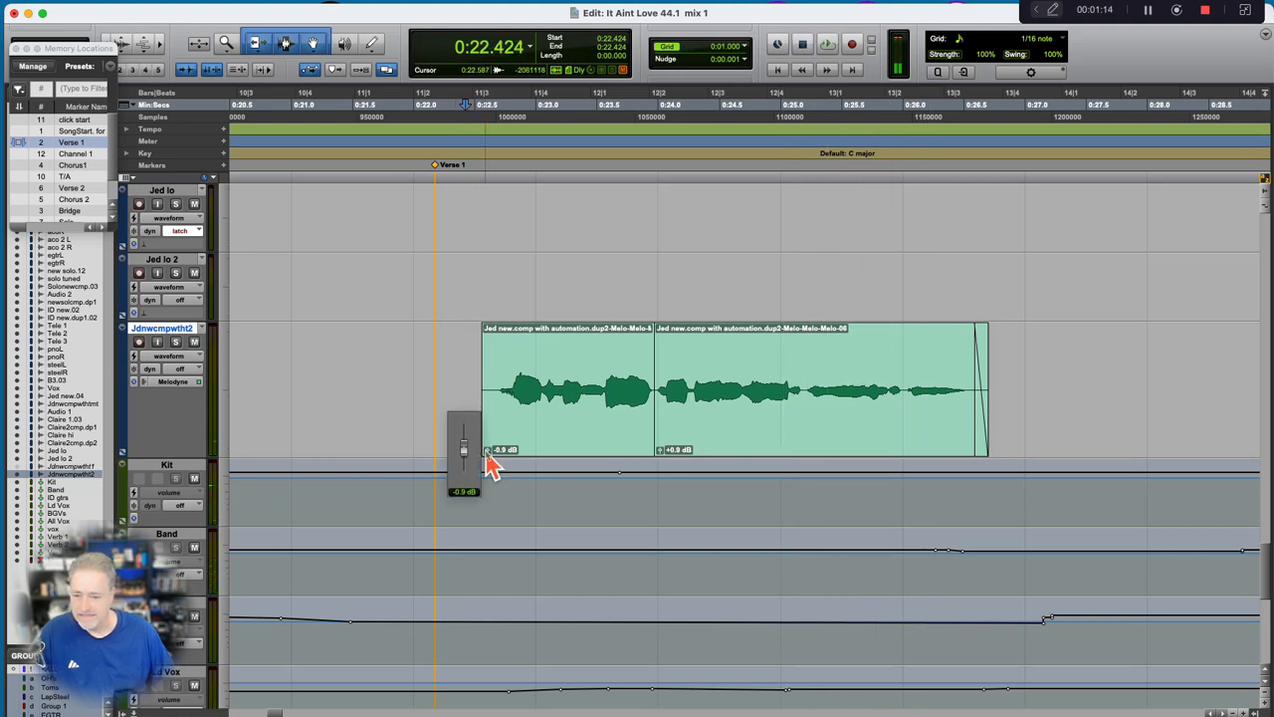
left_click_drag(490, 468, 490, 463)
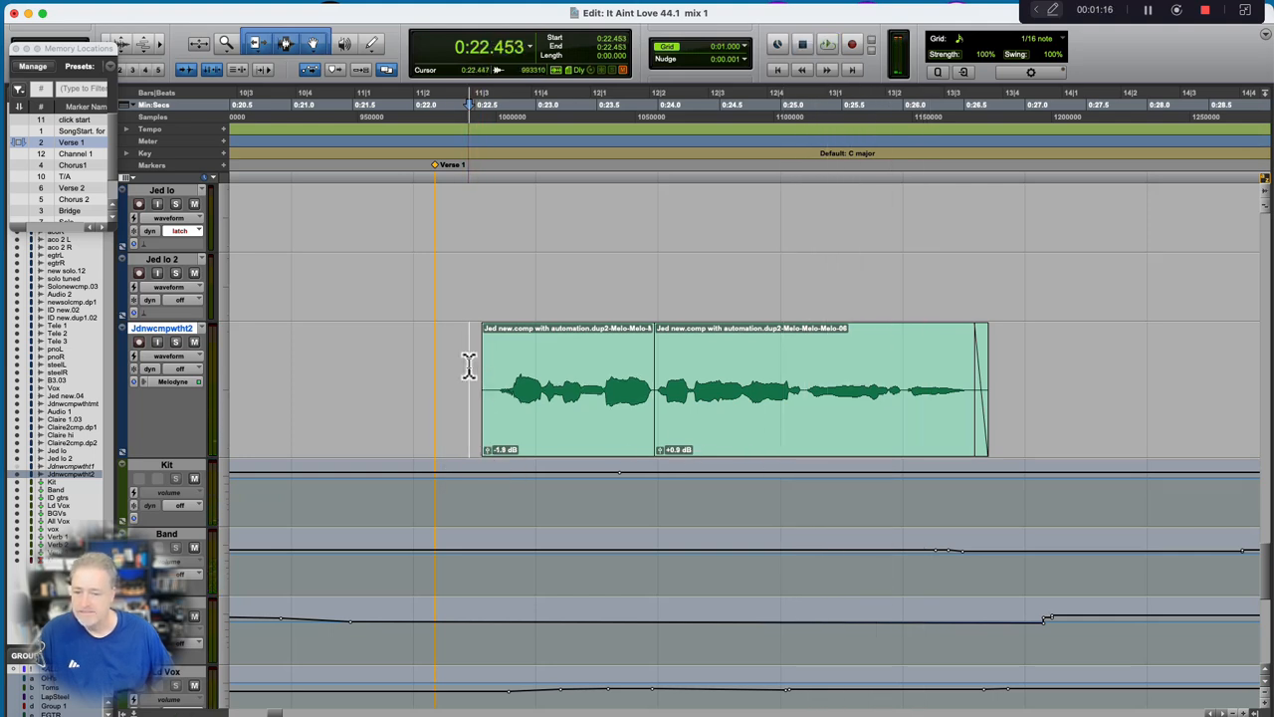
key("space")
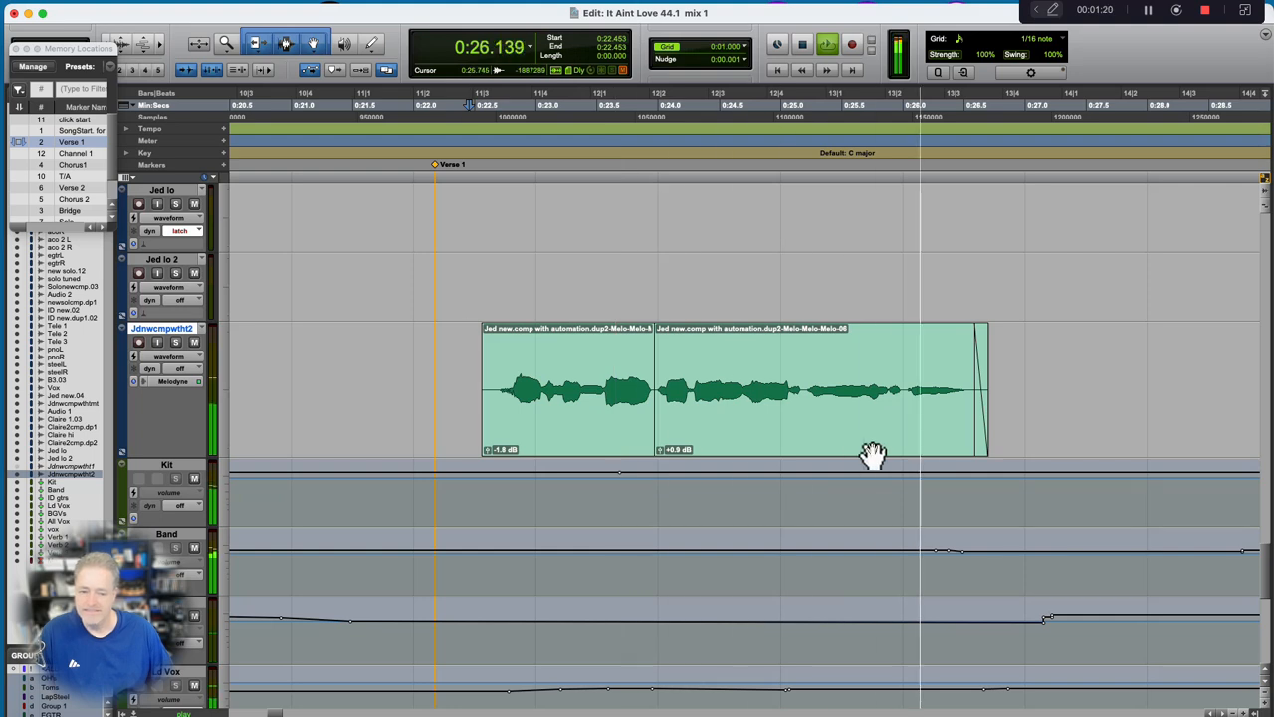
key("space")
Listen to the next vocal phrase on Jdnwcmpwtht2, starting playback at 0:29.564 just before its clip.
scroll(869, 453, "right", 10)
left_click(692, 372)
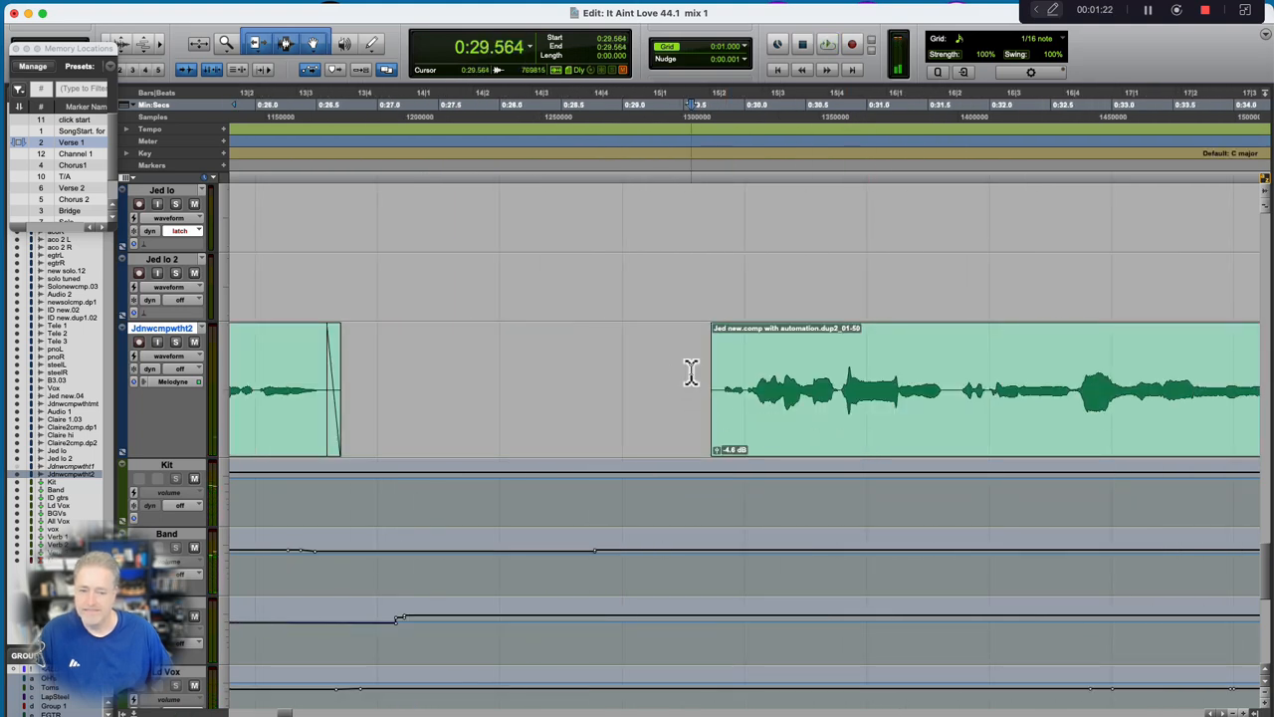
key("space")
scroll(840, 441, "right", 5)
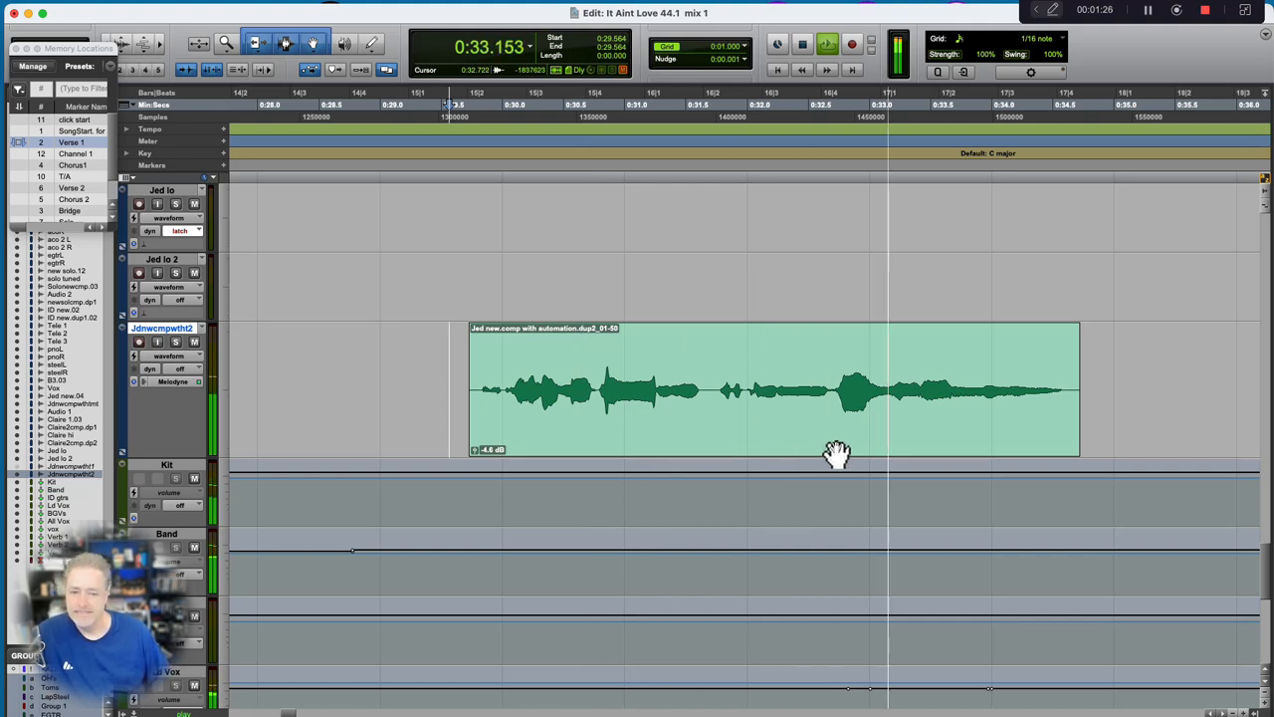
scroll(836, 454, "right", 5)
key("space")
Separate the loud section from 0:30.749 to about 0:31.277 into its own clip and lower its gain to -6.6 dB.
scroll(535, 407, "left", 4)
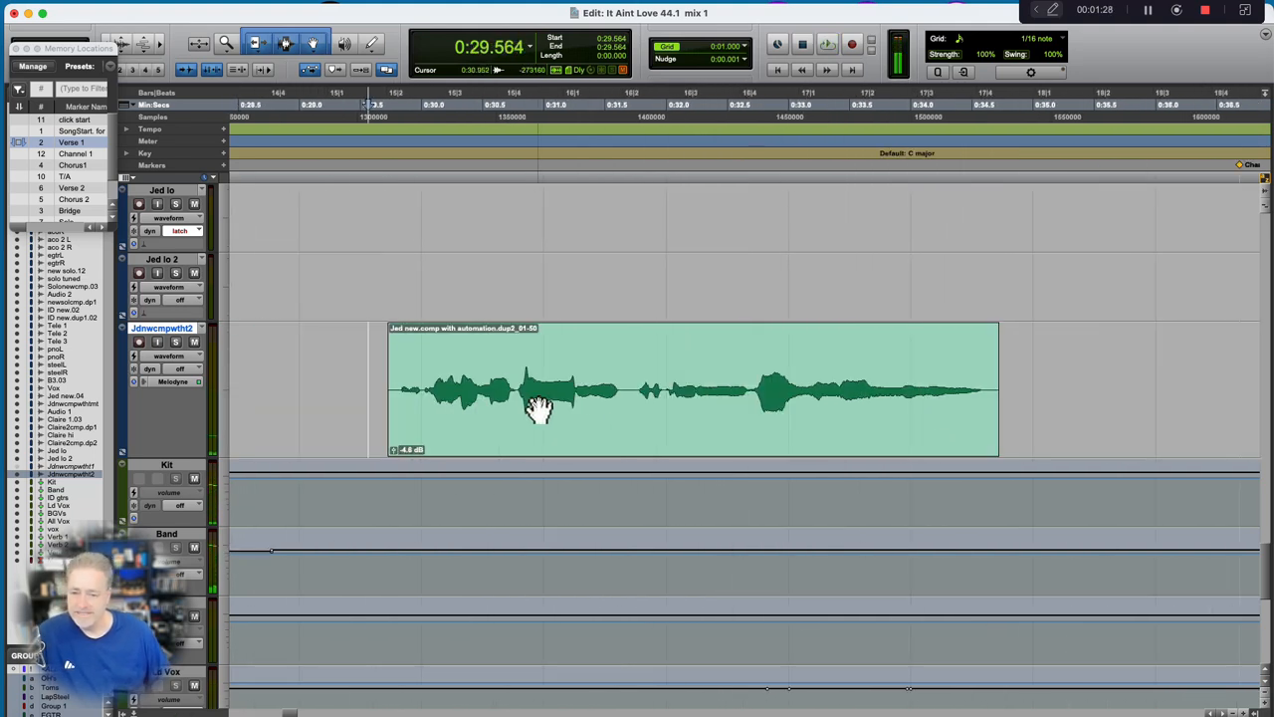
left_click_drag(513, 383, 577, 390)
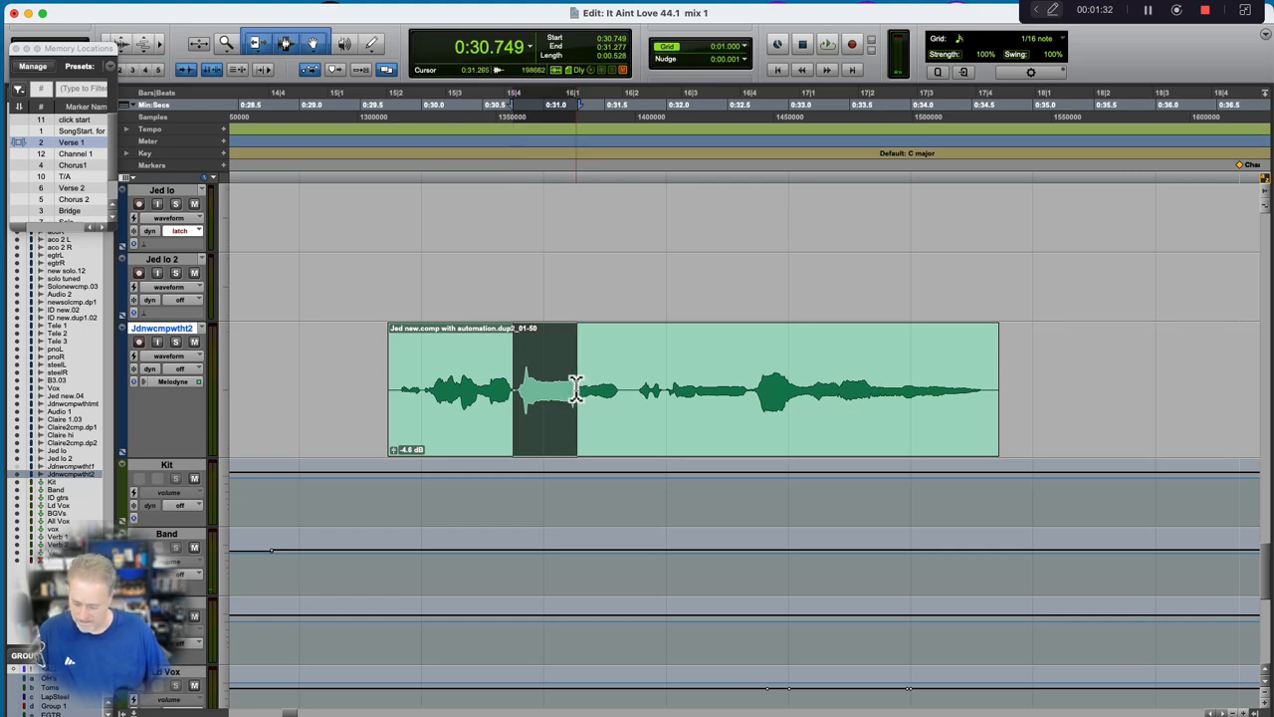
key("super+e")
left_click(520, 451)
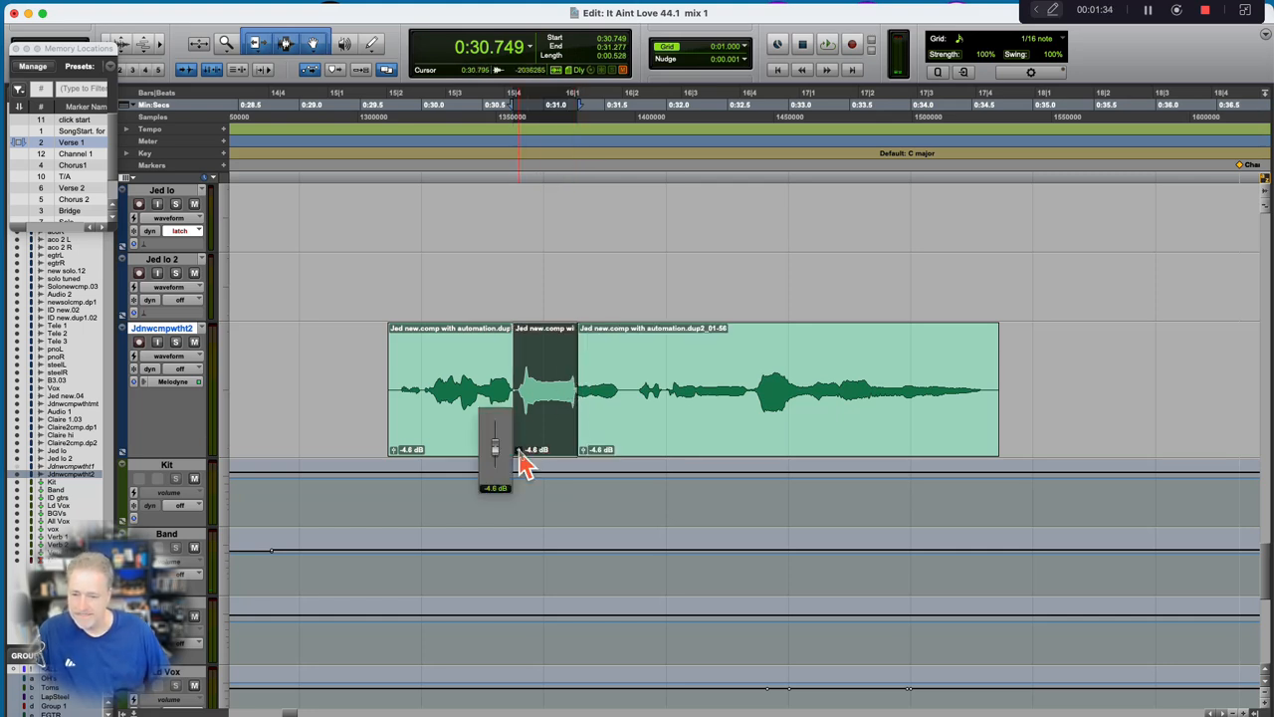
left_click_drag(525, 468, 525, 467)
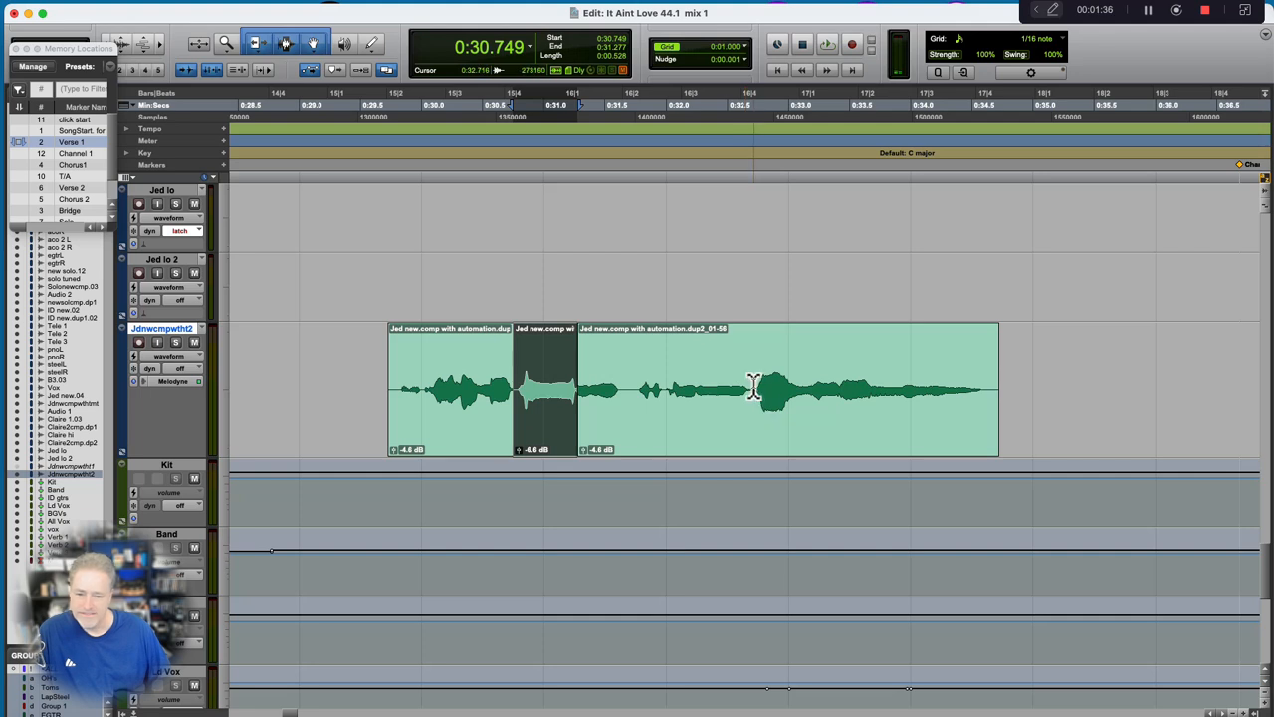
Separate the loud word from 0:32.693 to 0:33.181 into its own clip and lower its gain to -6.6 dB.
left_click_drag(754, 388, 811, 389)
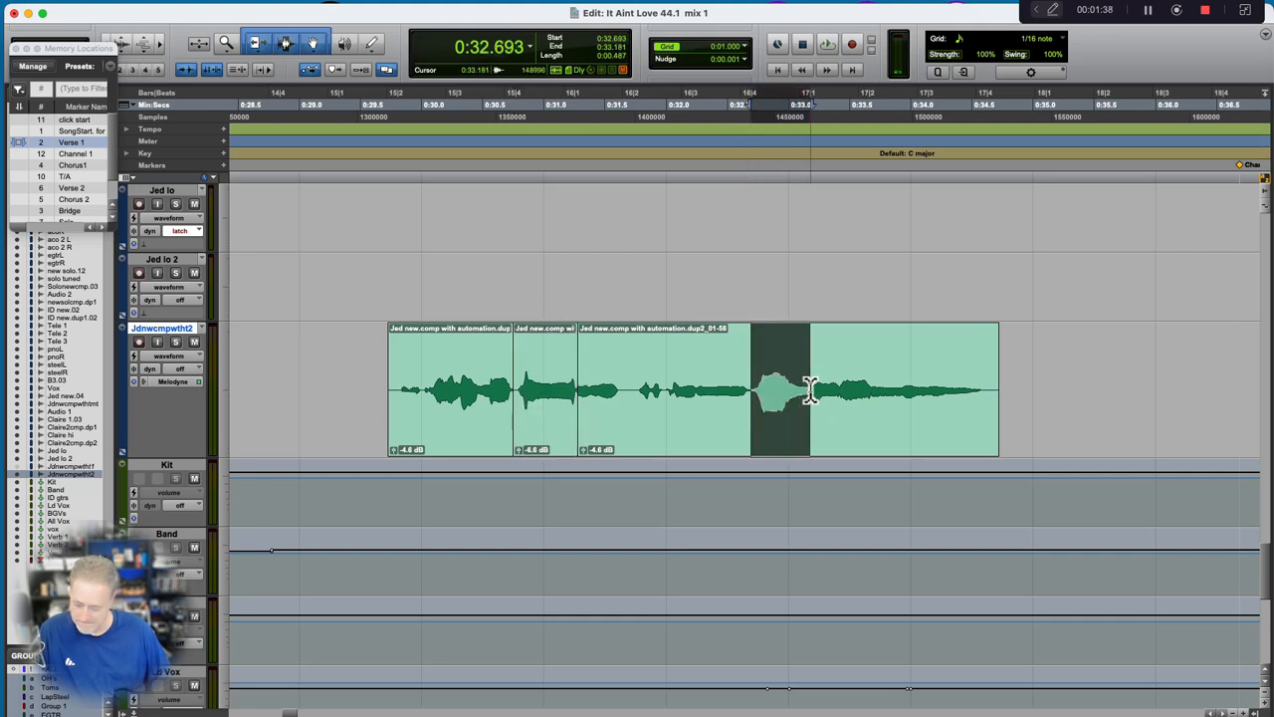
key("super+e")
left_click_drag(758, 451, 763, 464)
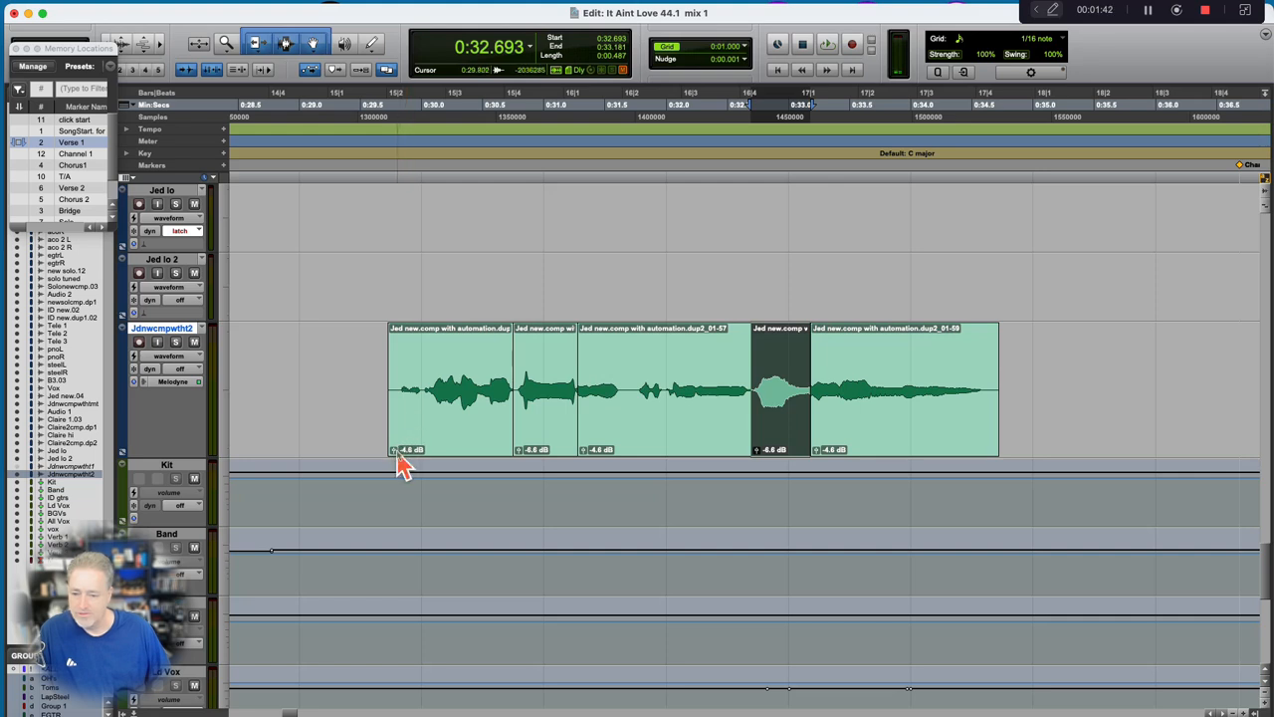
Raise the gain of the phrase's first clip by about 1 dB and play the phrase from 0:29.634.
left_click_drag(393, 455, 403, 466)
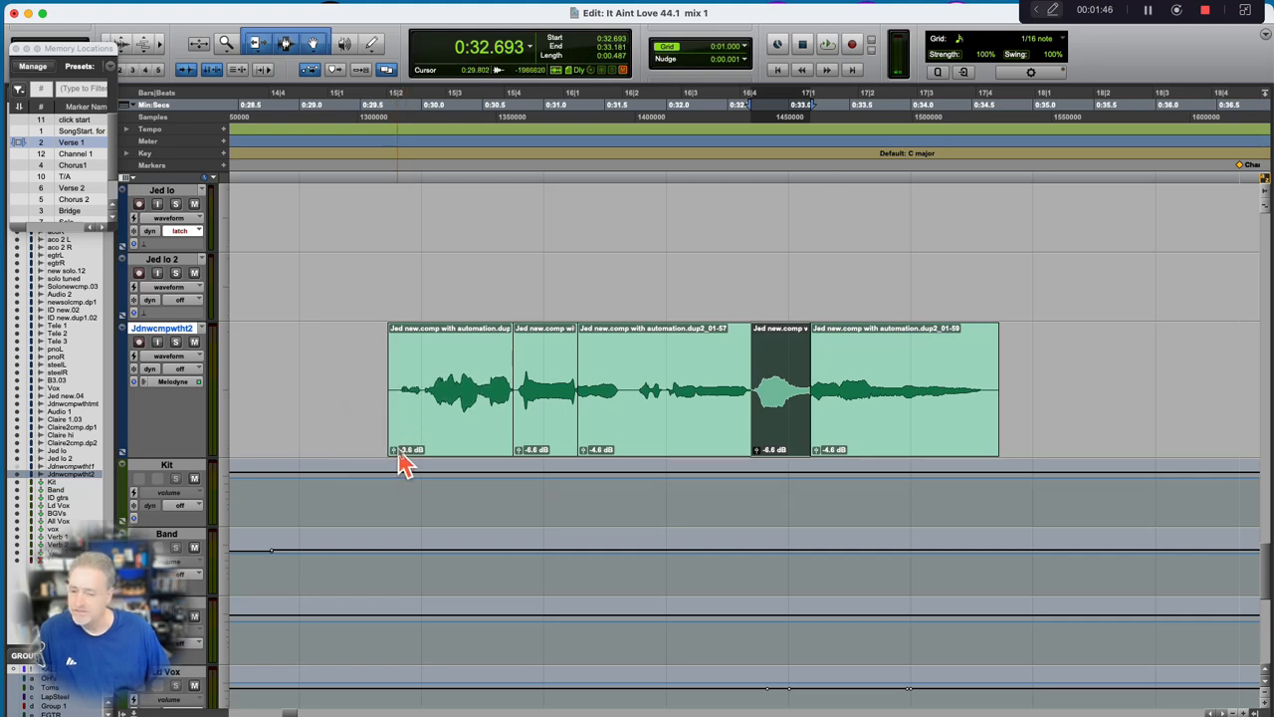
left_click(376, 357)
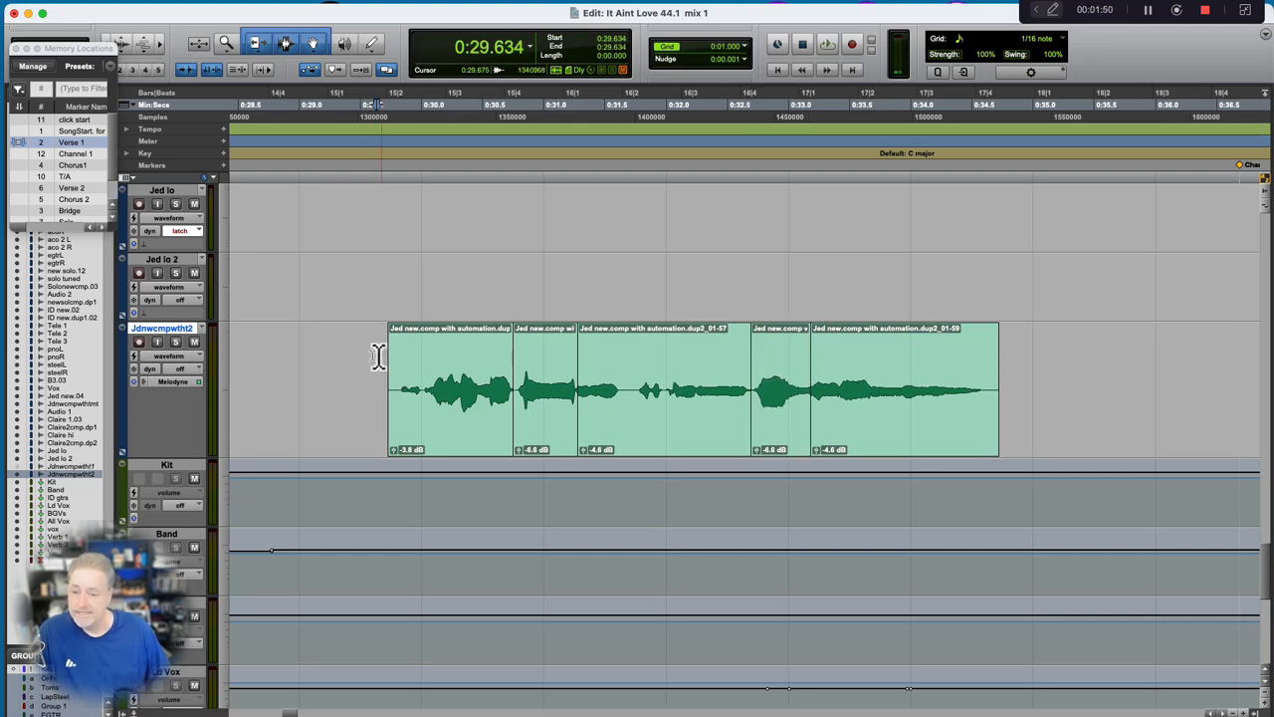
key("space")
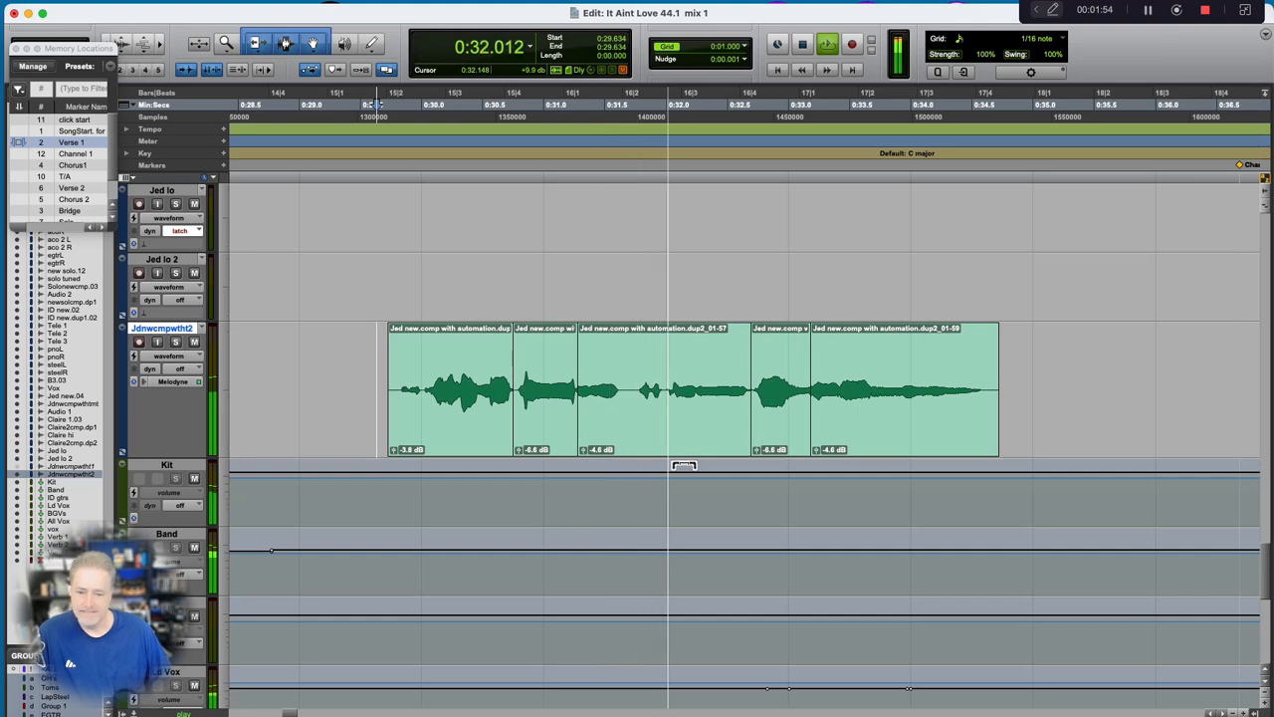
key("space")
Set the gain of the phrase's second and fourth clips to -7.5 dB, readjust the first clip's gain, and play the phrase back.
left_click(758, 451)
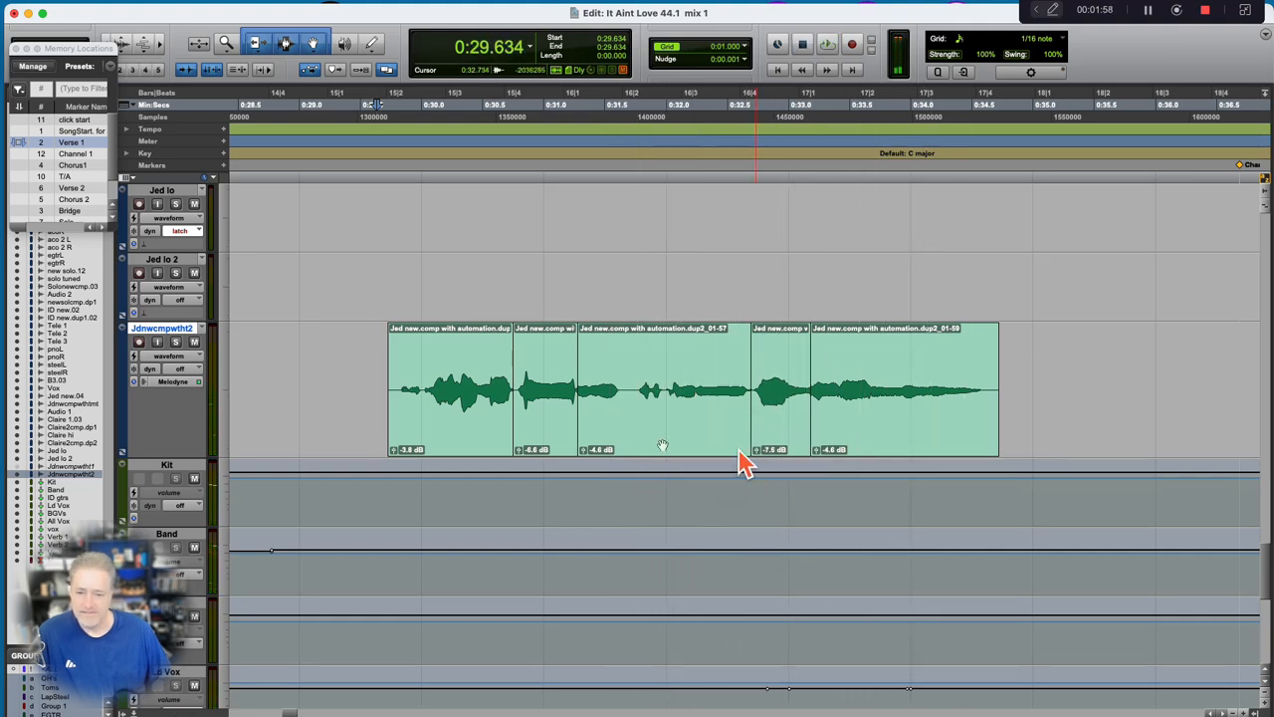
left_click_drag(517, 453, 517, 459)
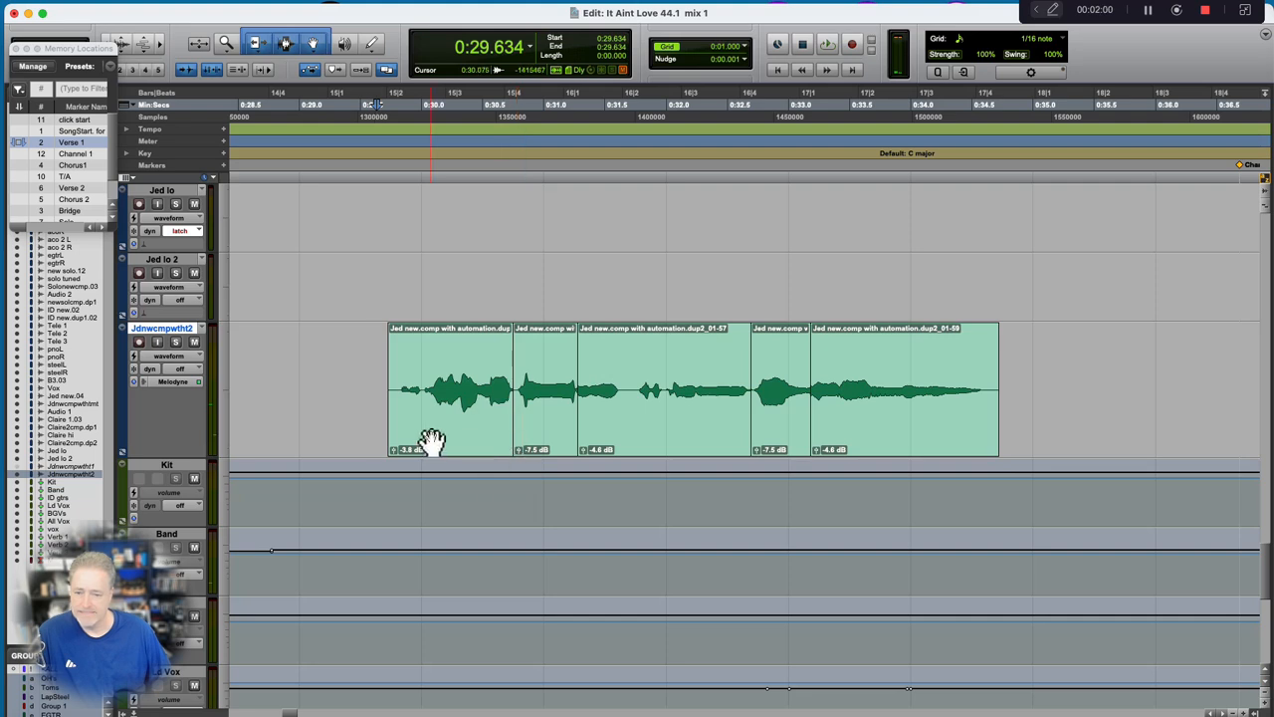
left_click(393, 451)
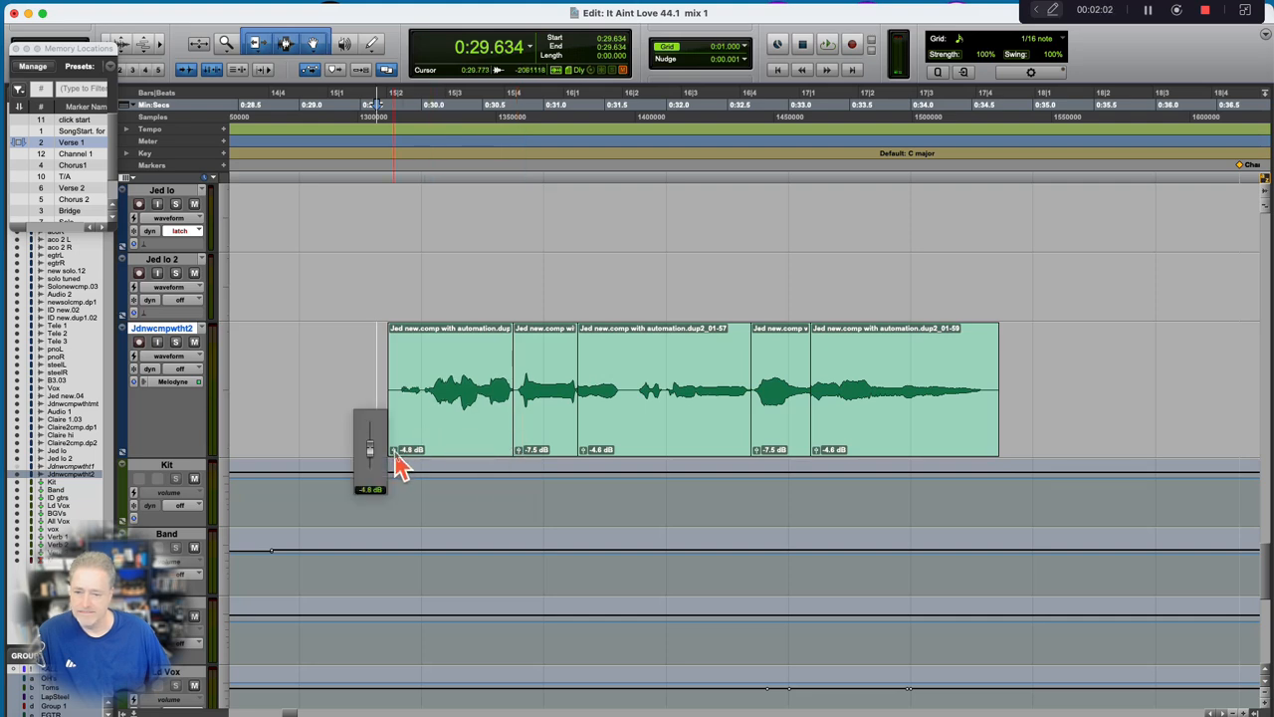
left_click(360, 366)
key("space")
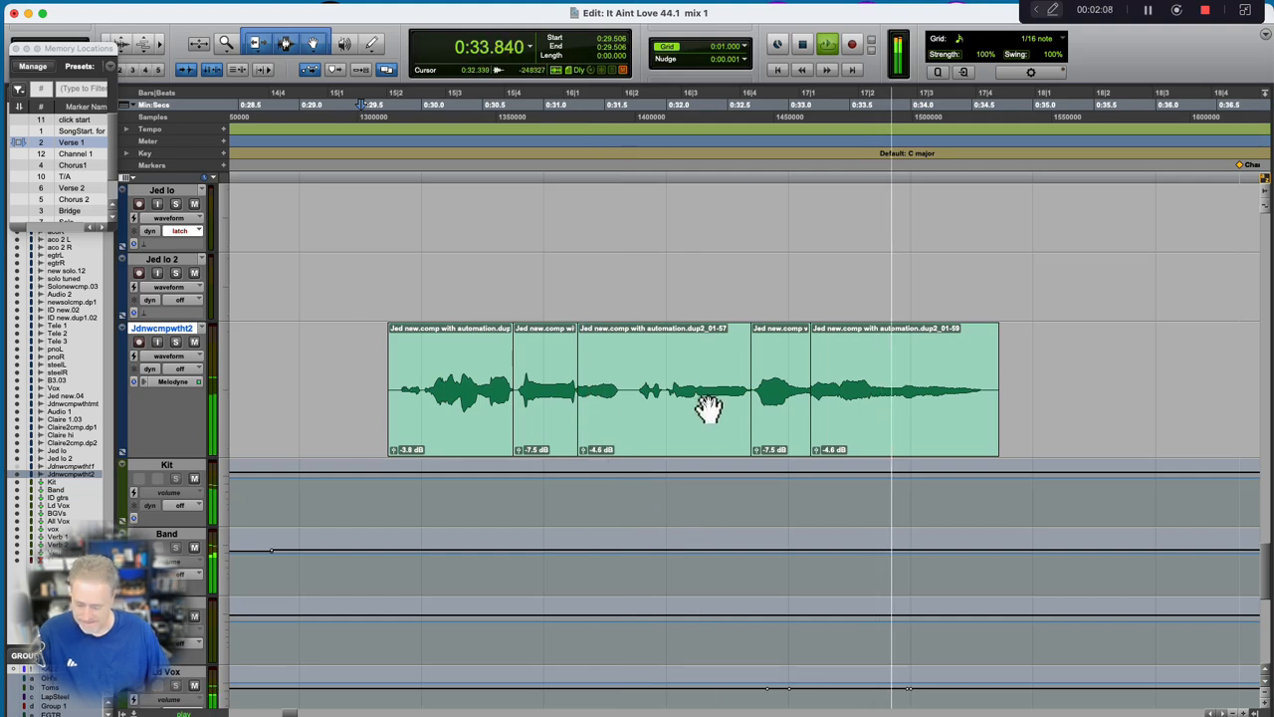
key("space")
Shift the second clip's start boundary to 0:30.772 and its end boundary to 0:31.251, and trim the phrase's beginning to 0:29.805.
key("super+bracketright")
key("super+bracketright")
scroll(750, 423, "right", 10)
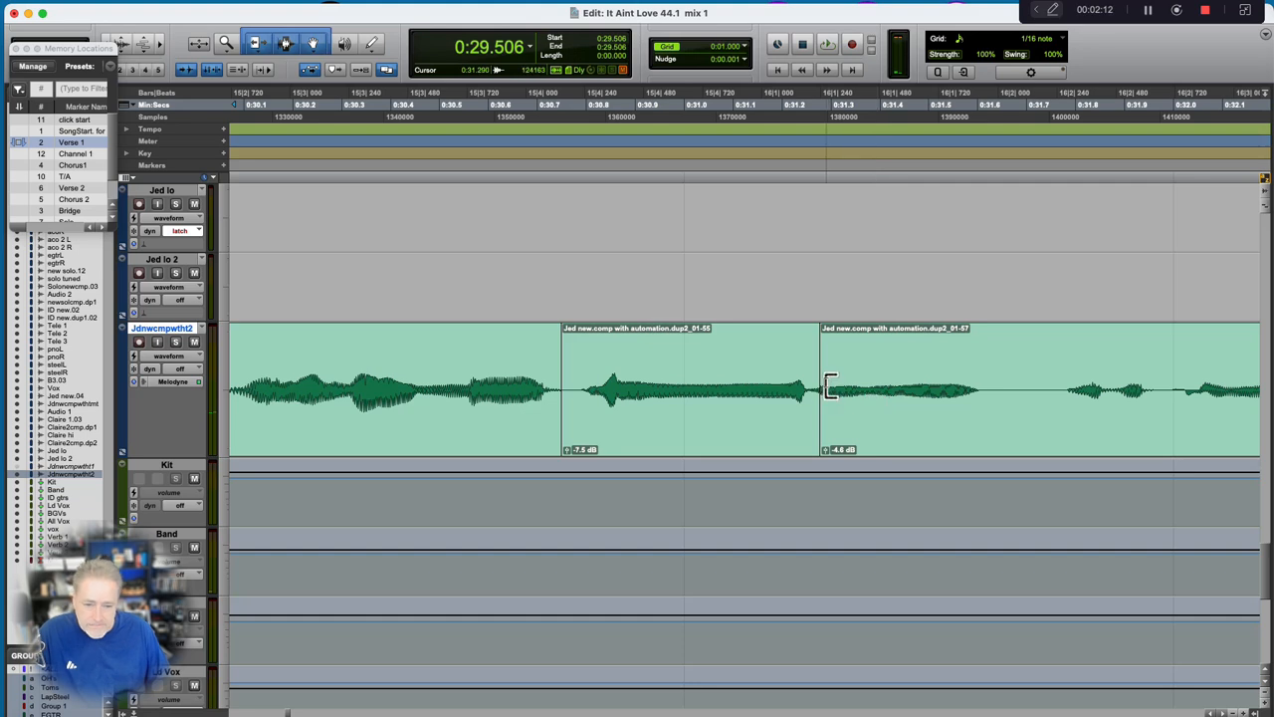
left_click_drag(822, 384, 812, 383)
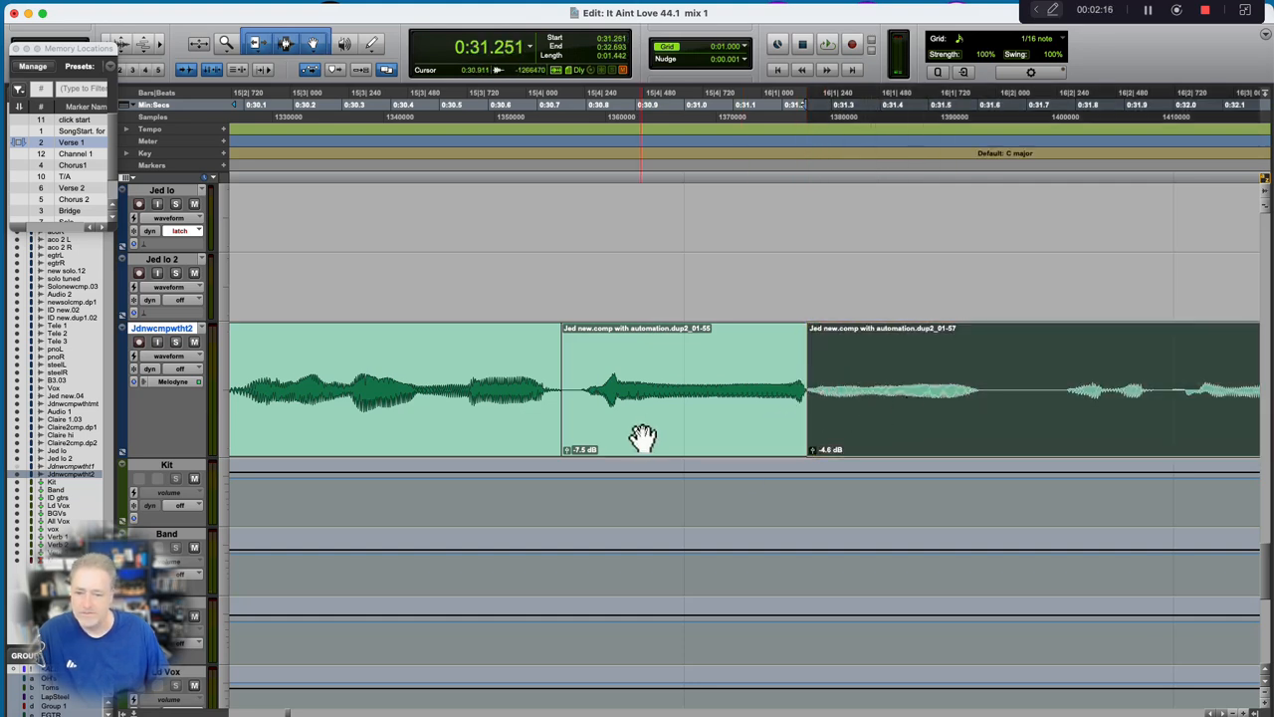
left_click_drag(551, 384, 572, 385)
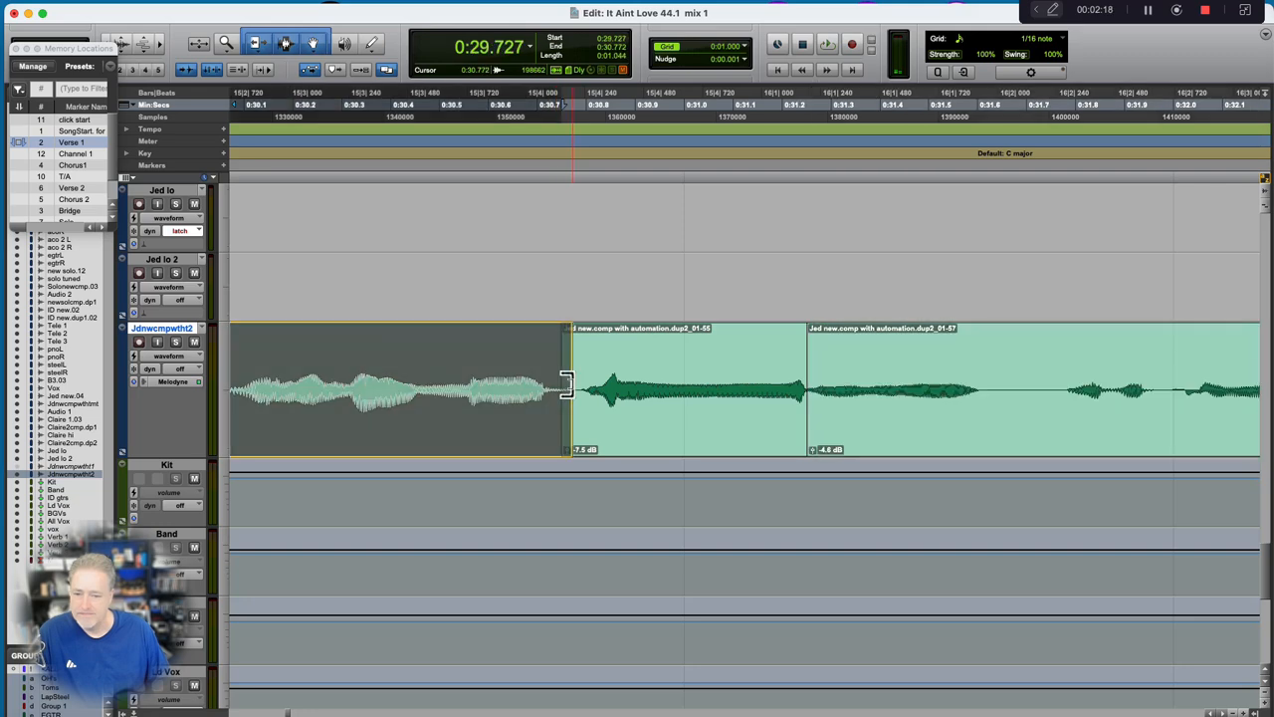
scroll(656, 428, "left", 5)
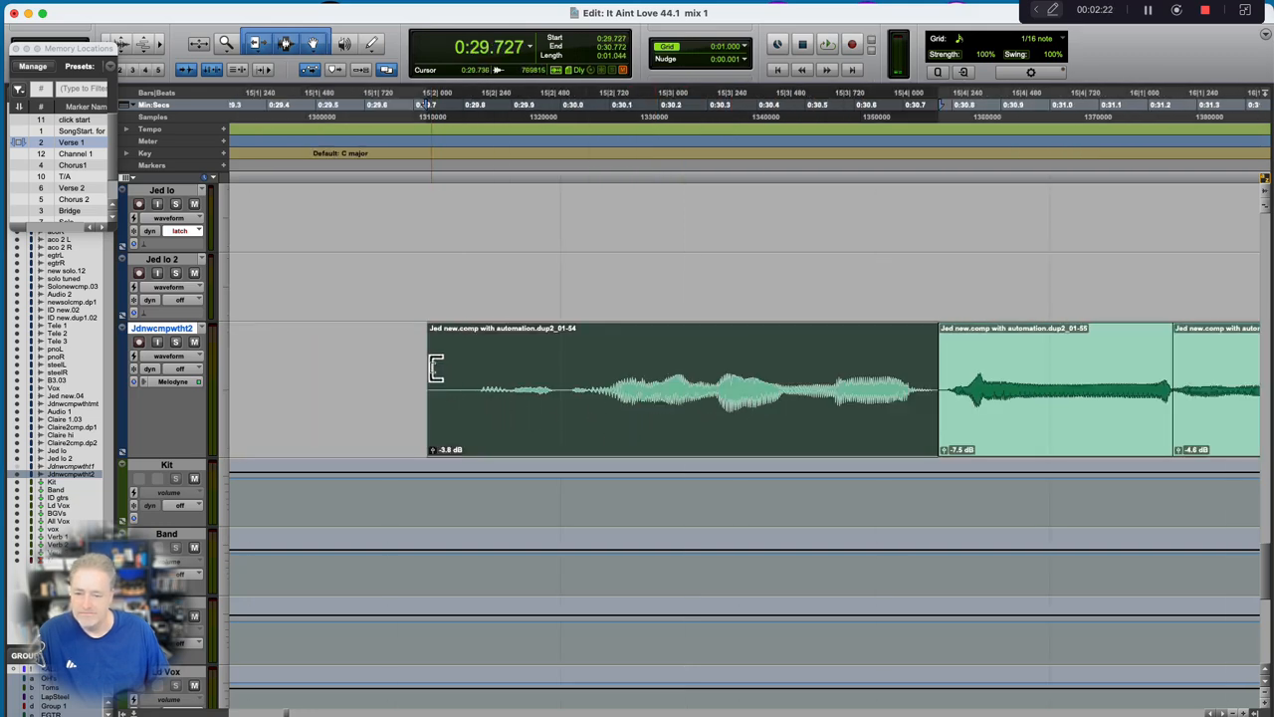
left_click_drag(436, 367, 467, 367)
Shift the start boundary of the first phrase's last clip earlier to 0:33.145.
scroll(616, 414, "right", 9)
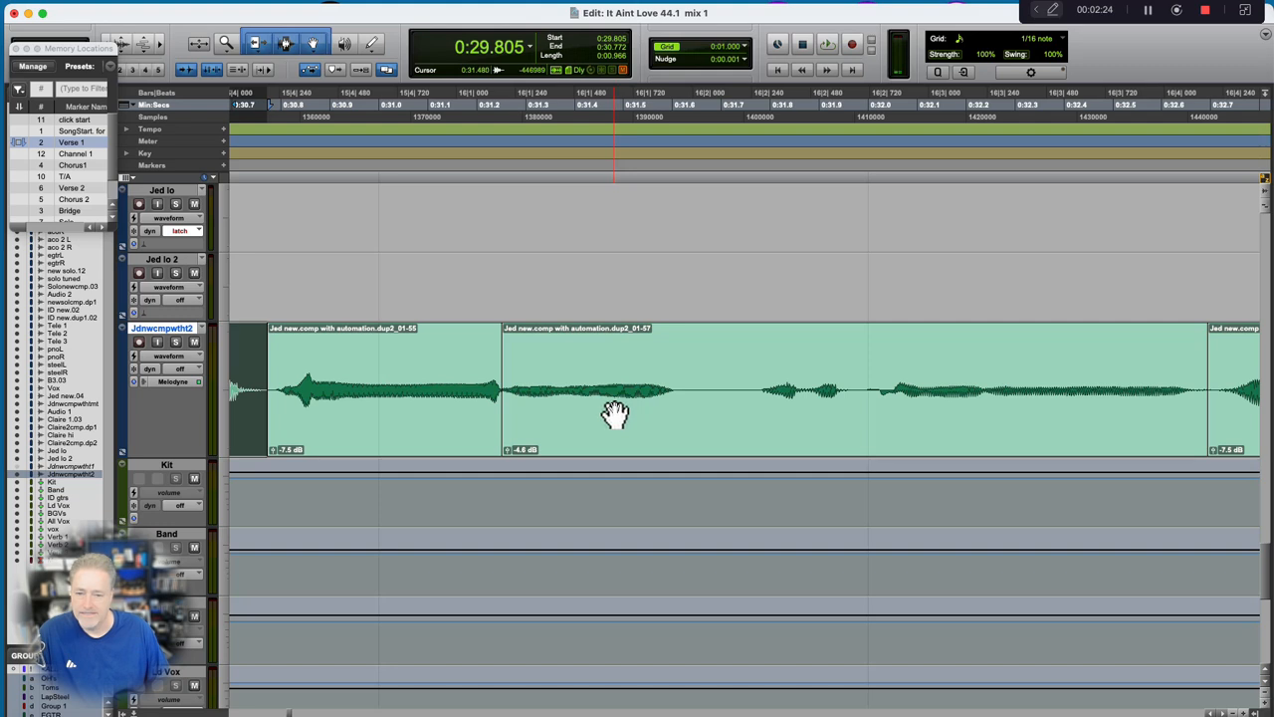
scroll(621, 417, "right", 8)
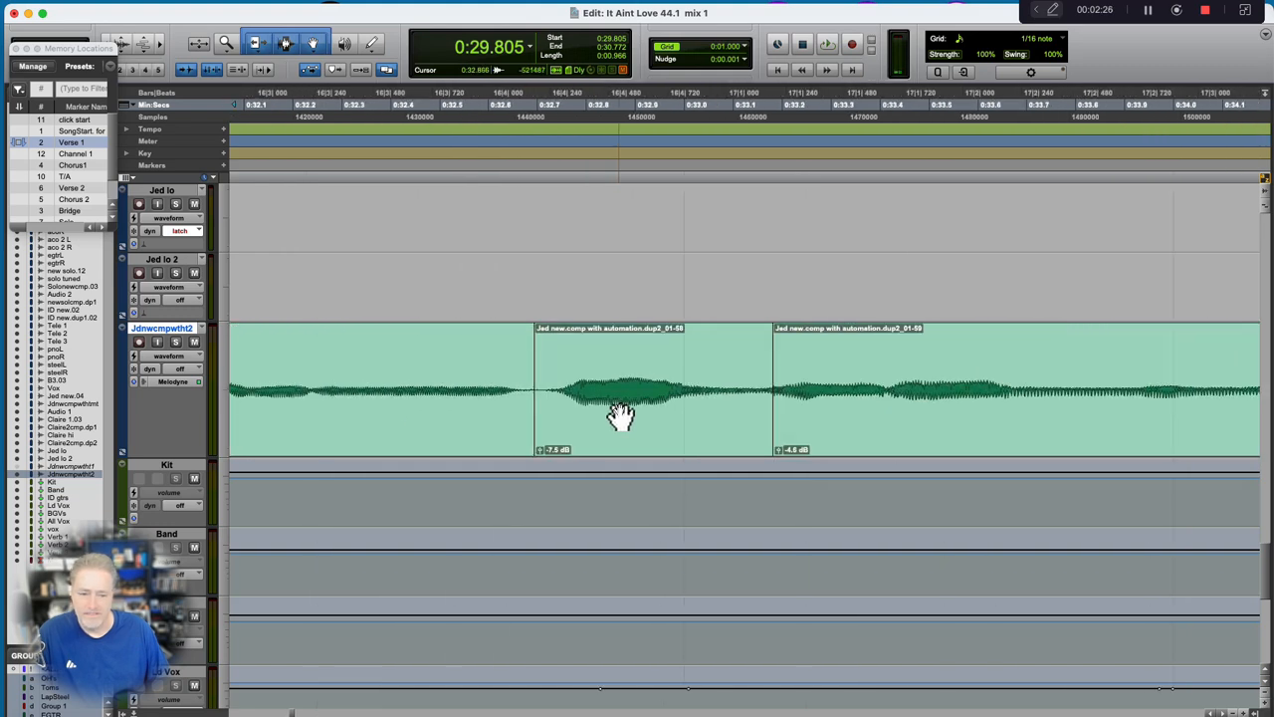
left_click_drag(776, 399, 754, 398)
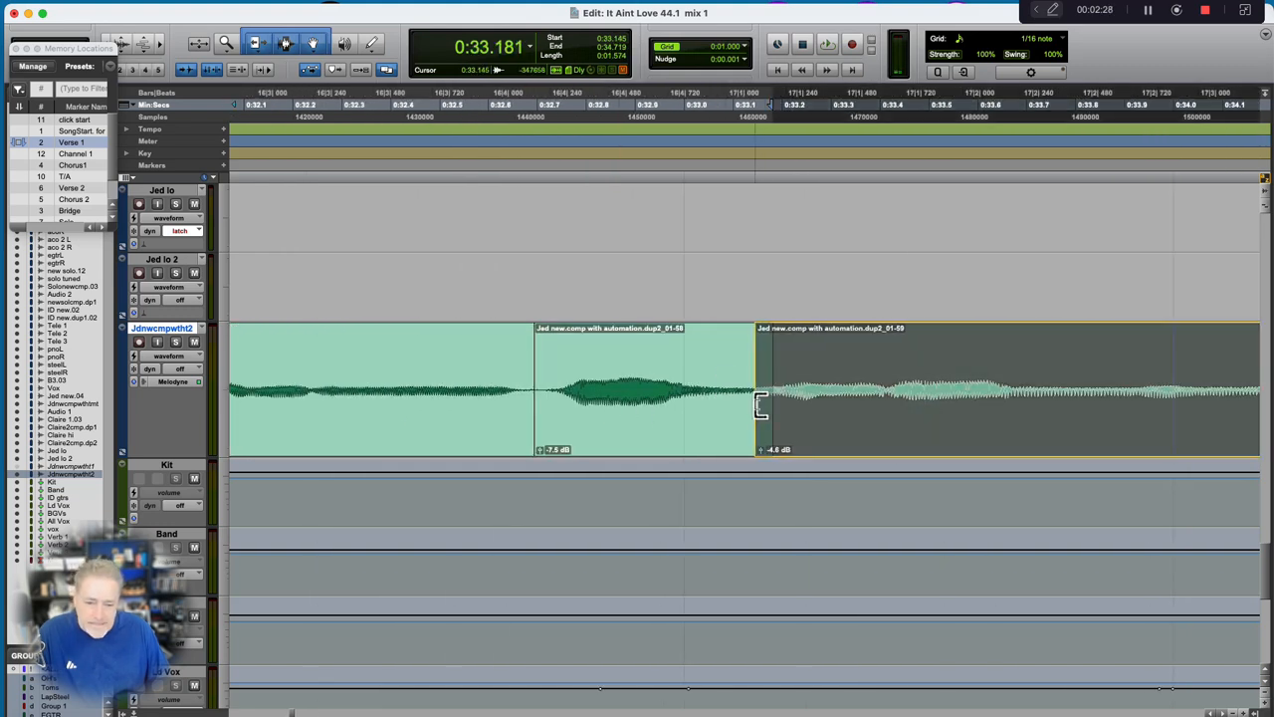
Crossfade the join before the phrase's last clip from 0:33.130 to 0:33.145 and play it back from 0:32.529.
left_click_drag(749, 332, 764, 332)
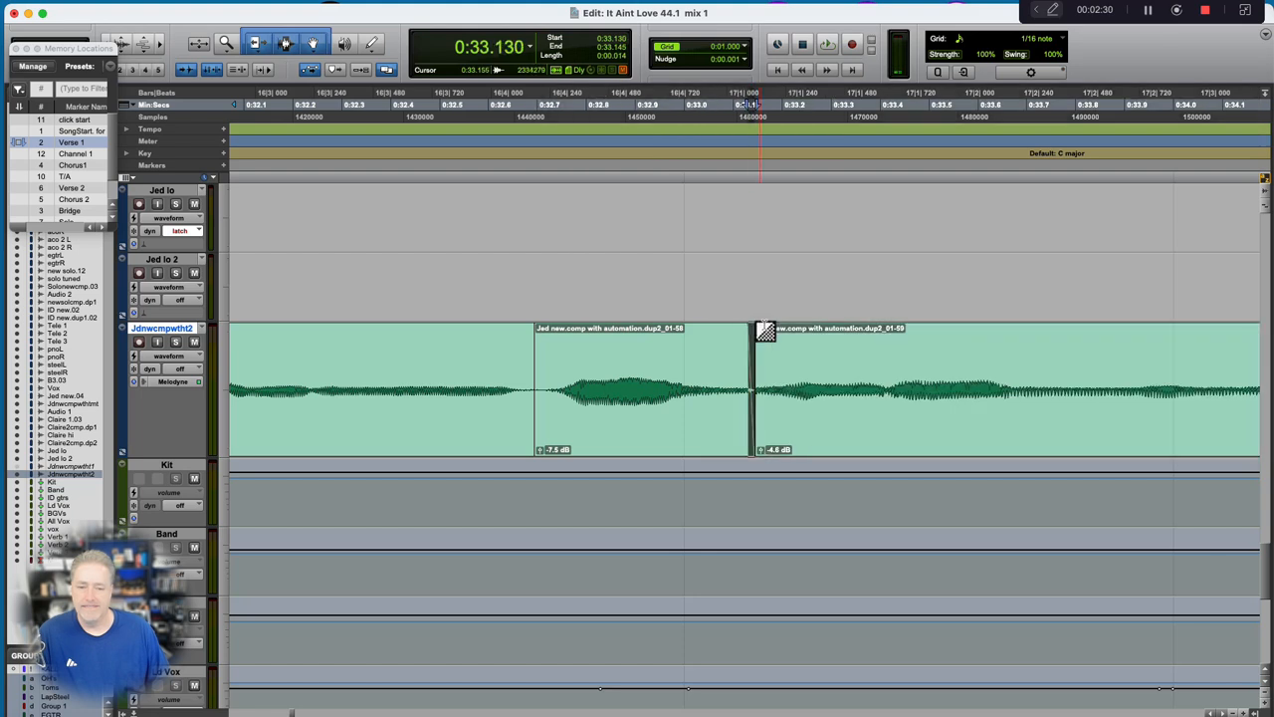
key("ctrl+super+f")
left_click(455, 363)
key("space")
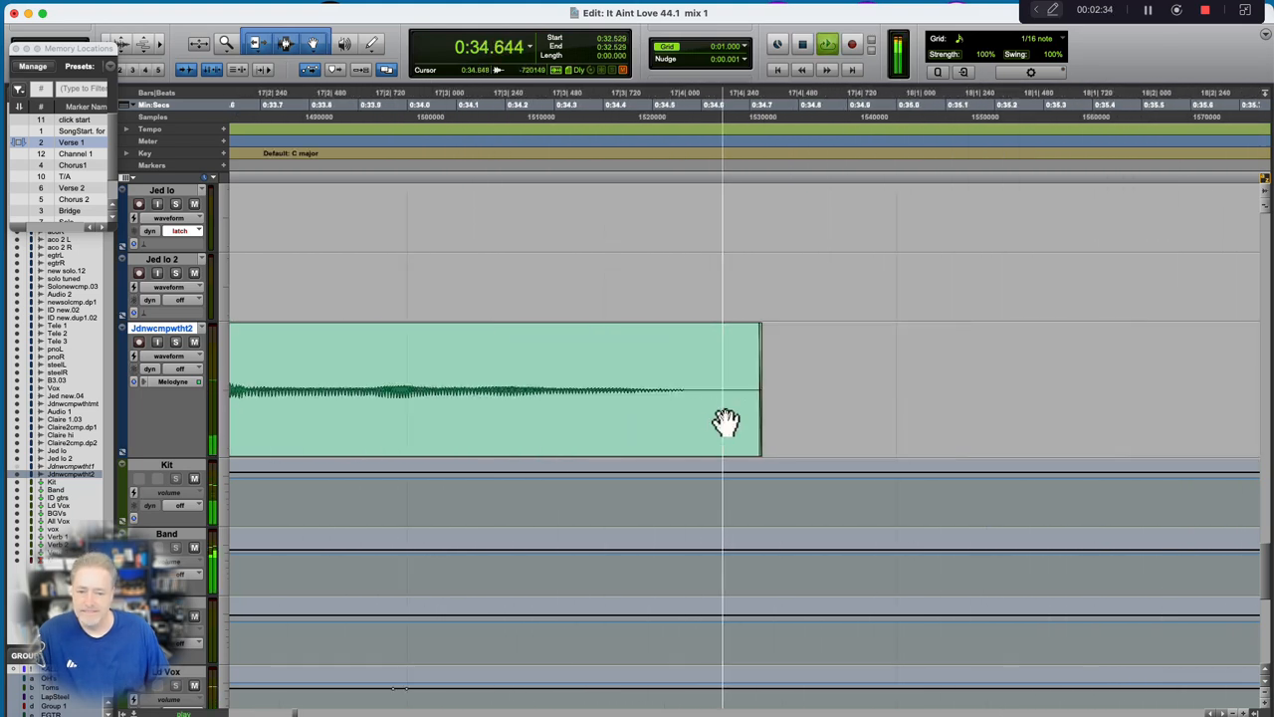
key("space")
Play the next phrase from 0:36.670, lower its second clip's gain to -0.9 dB, and replay from 0:36.286.
scroll(726, 421, "down", 2)
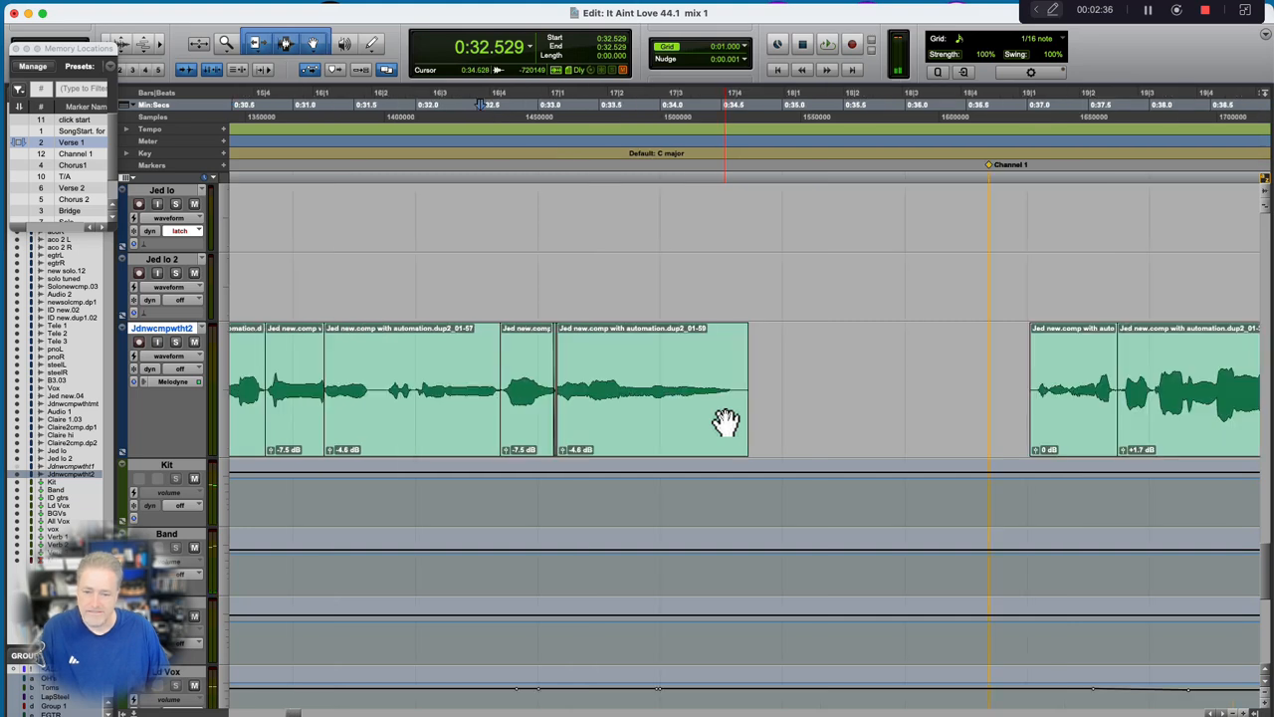
scroll(726, 421, "right", 3)
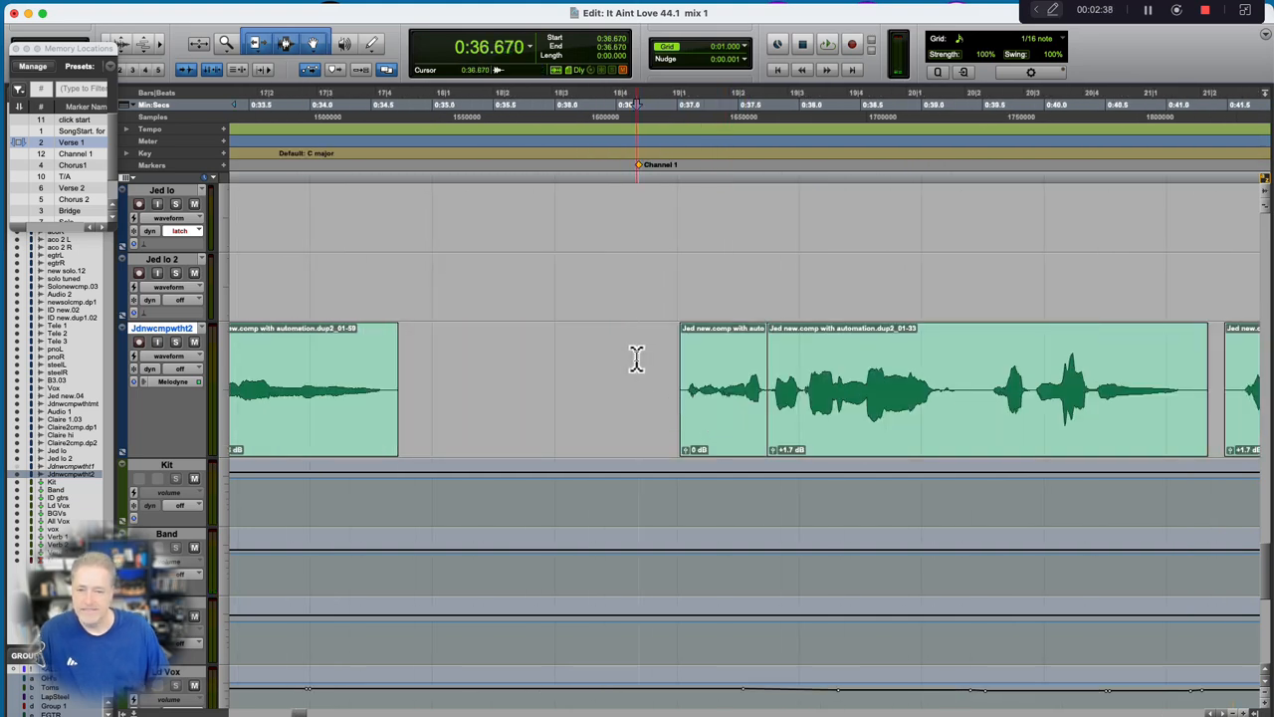
key("space")
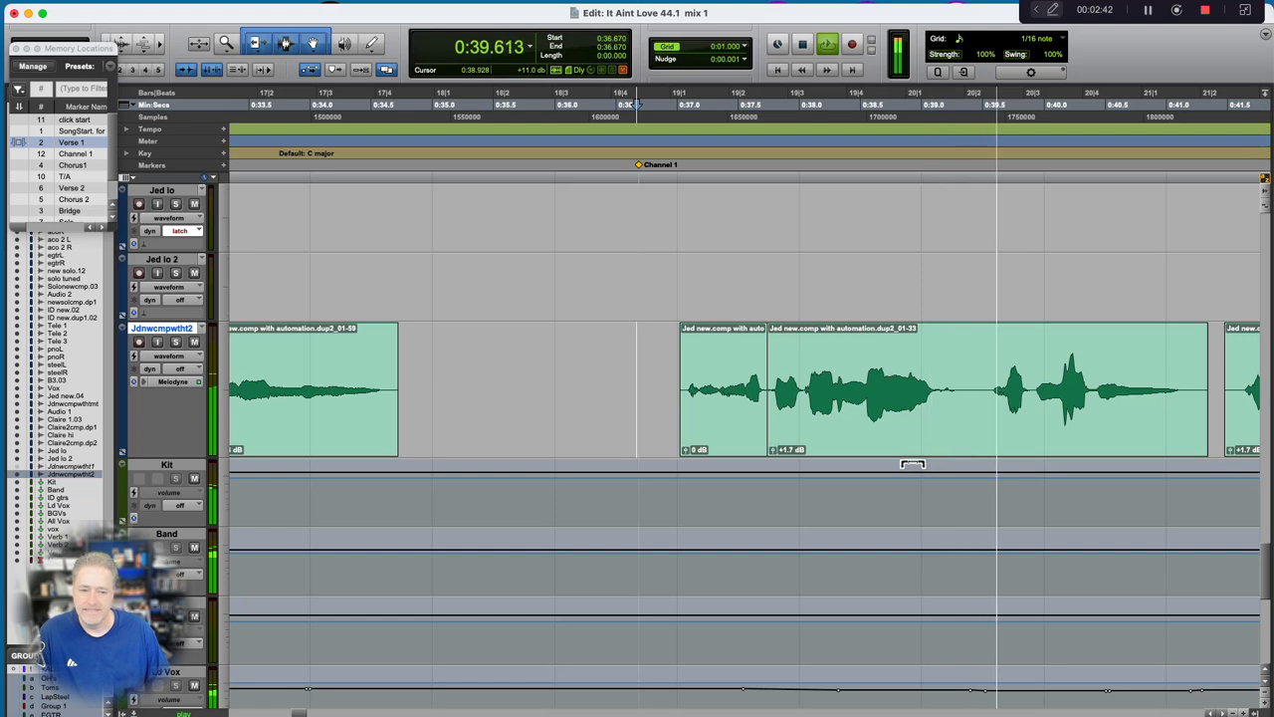
key("space")
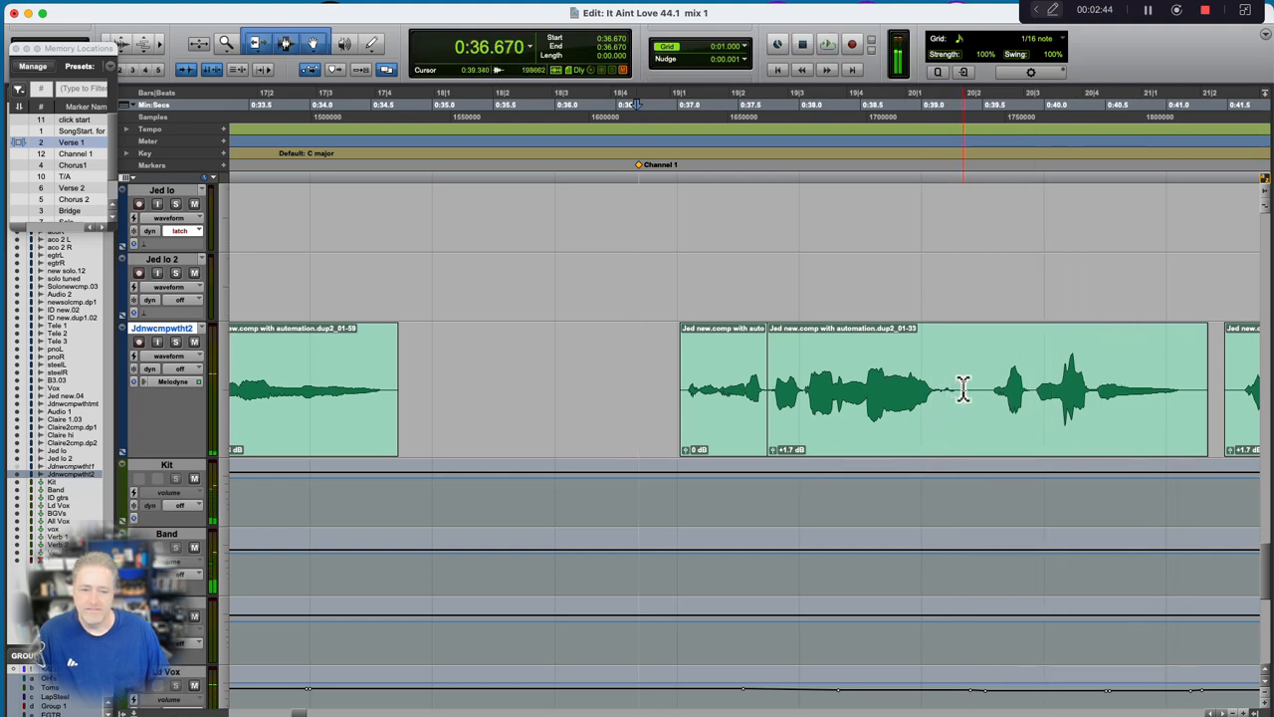
left_click(774, 454)
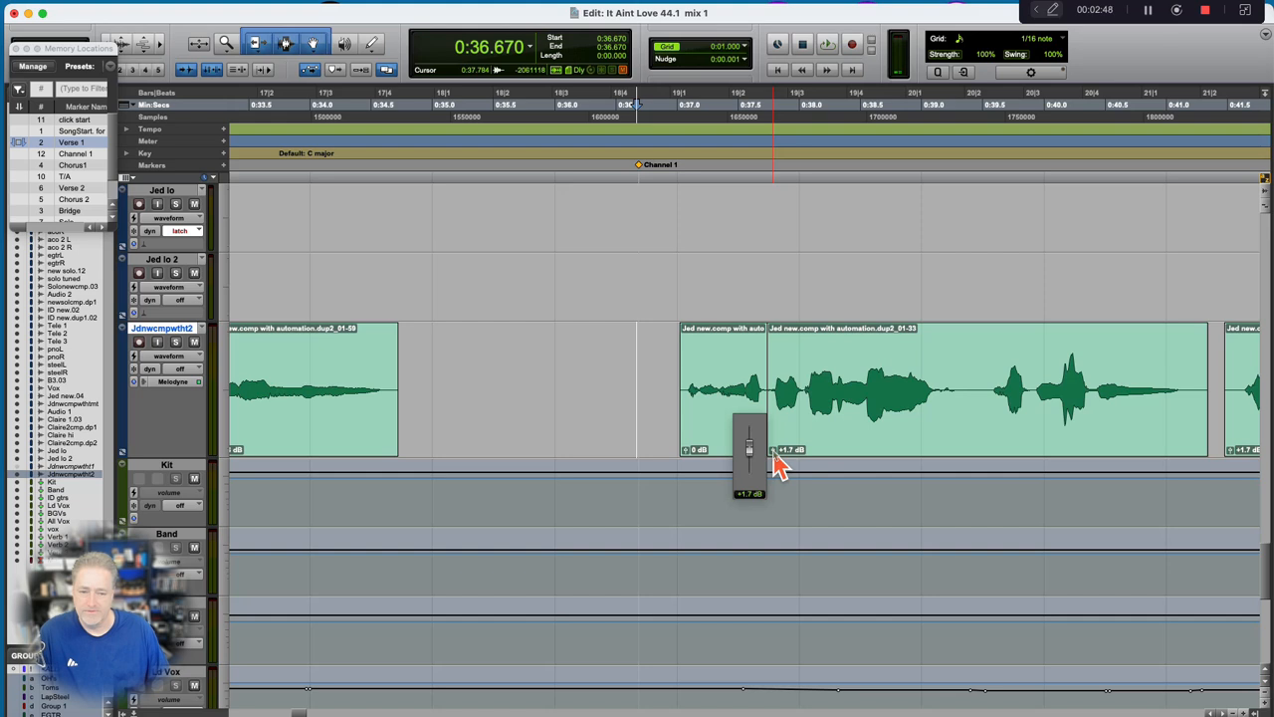
left_click_drag(780, 466, 779, 466)
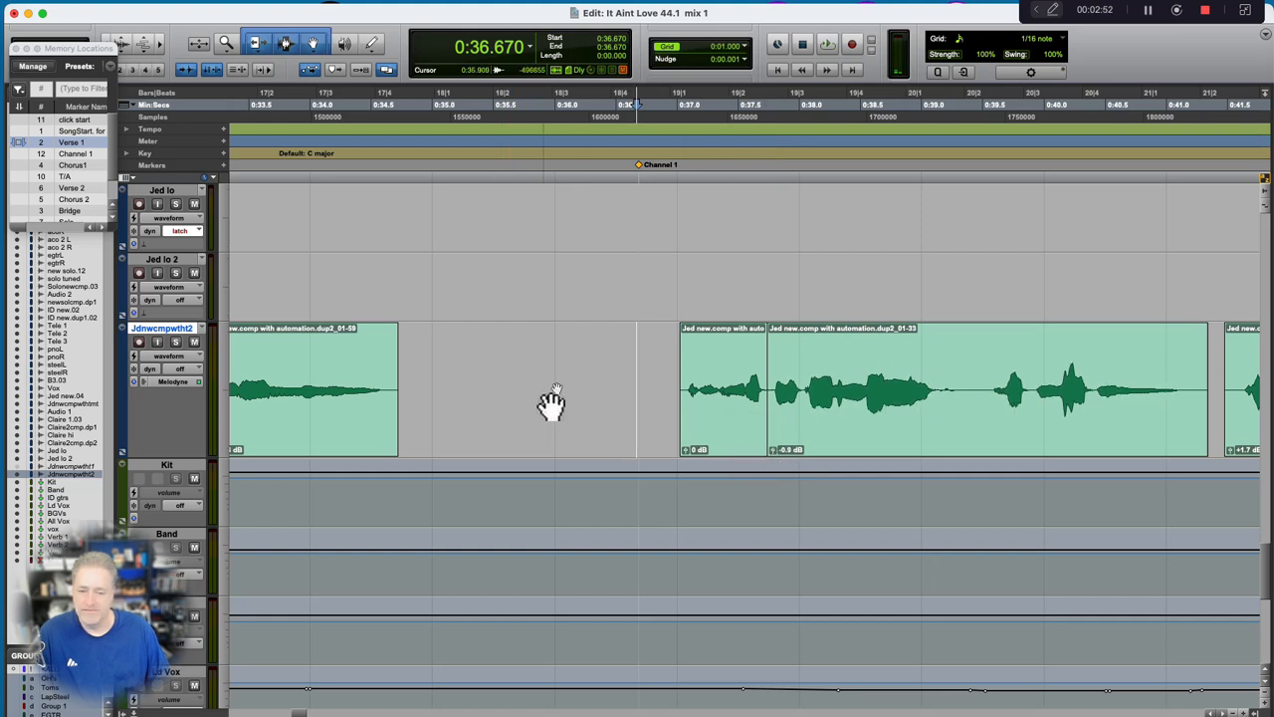
left_click(591, 356)
key("space")
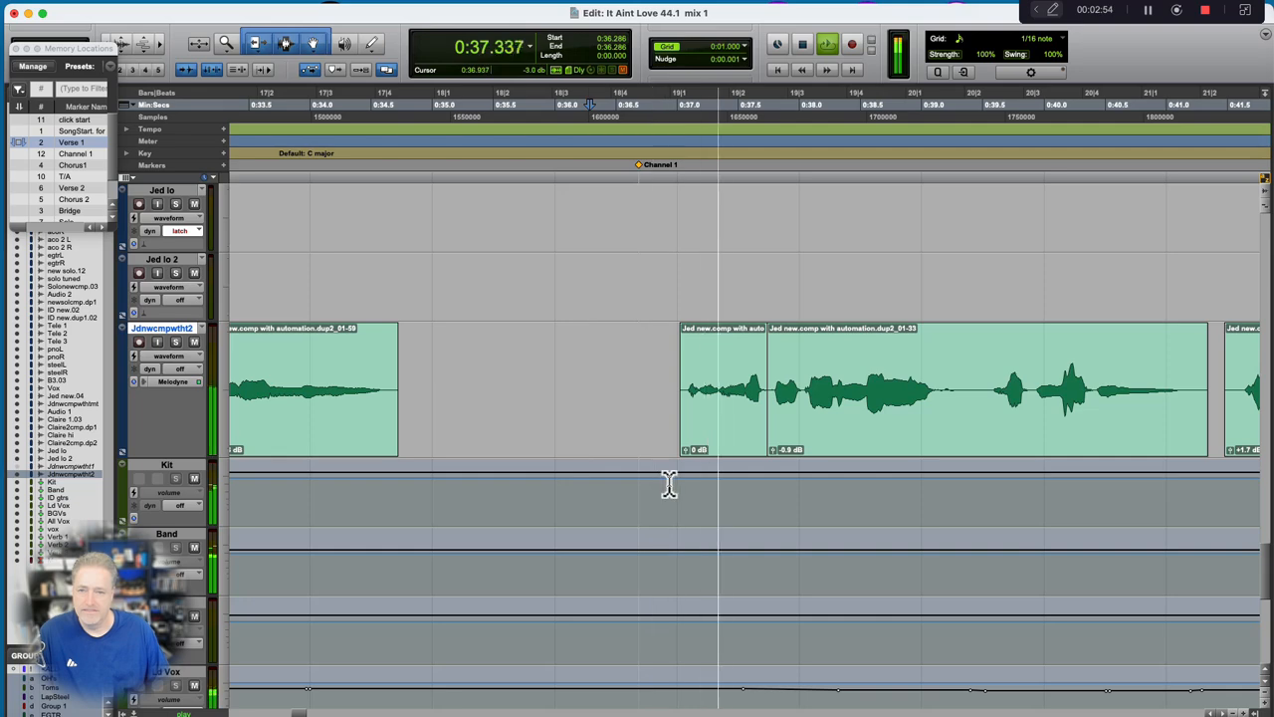
Lower the gain of the clip starting at 0:41.476 to +0.1 dB and play it back.
scroll(670, 484, "right", 7)
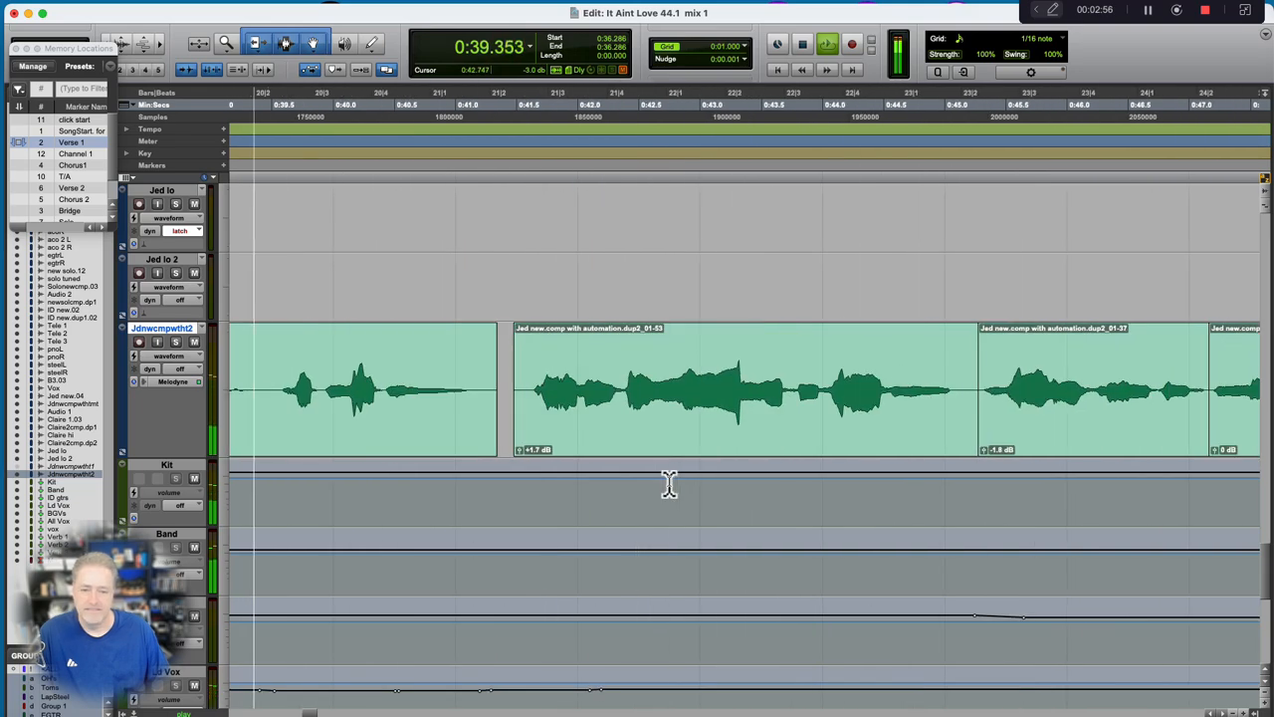
left_click(627, 447)
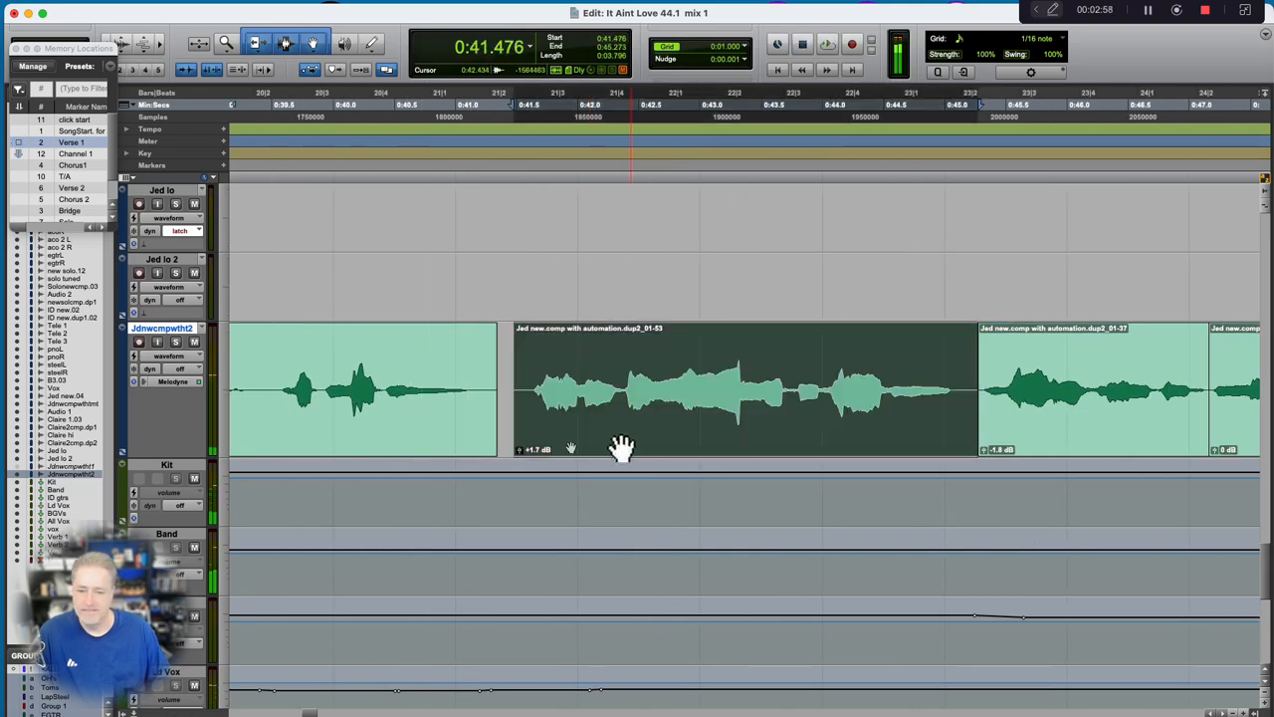
left_click_drag(519, 453, 520, 454)
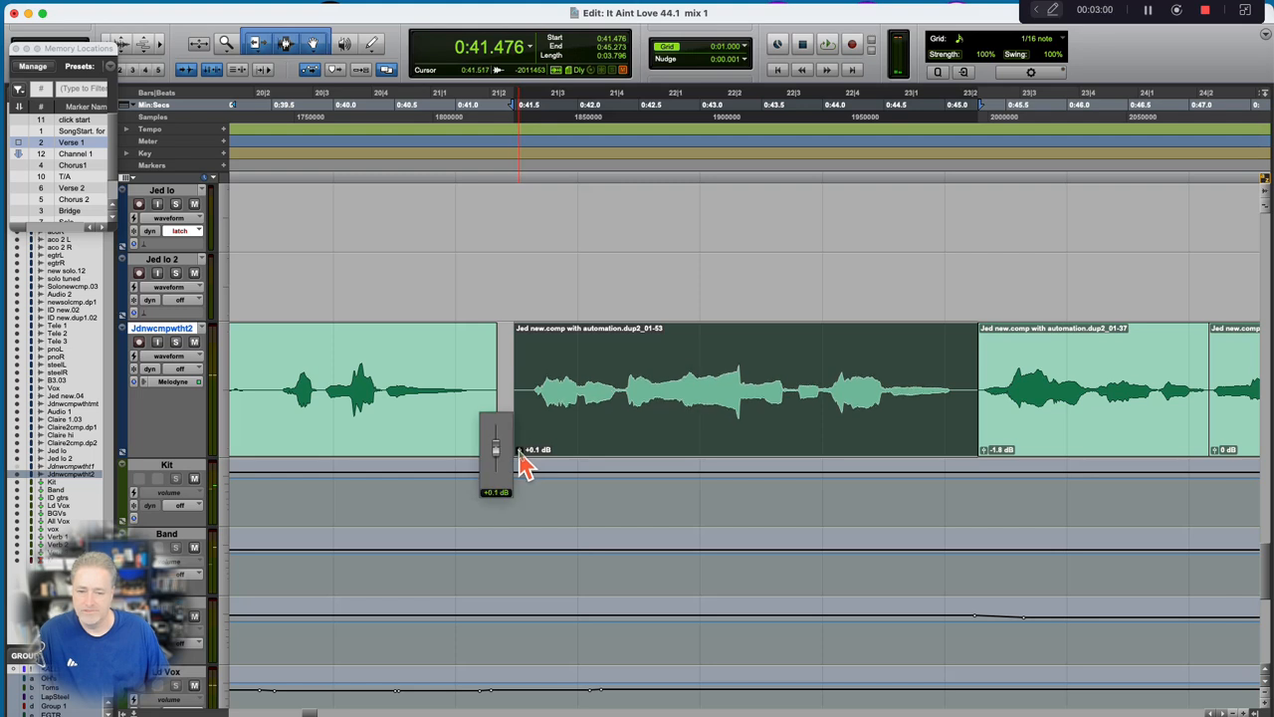
key("space")
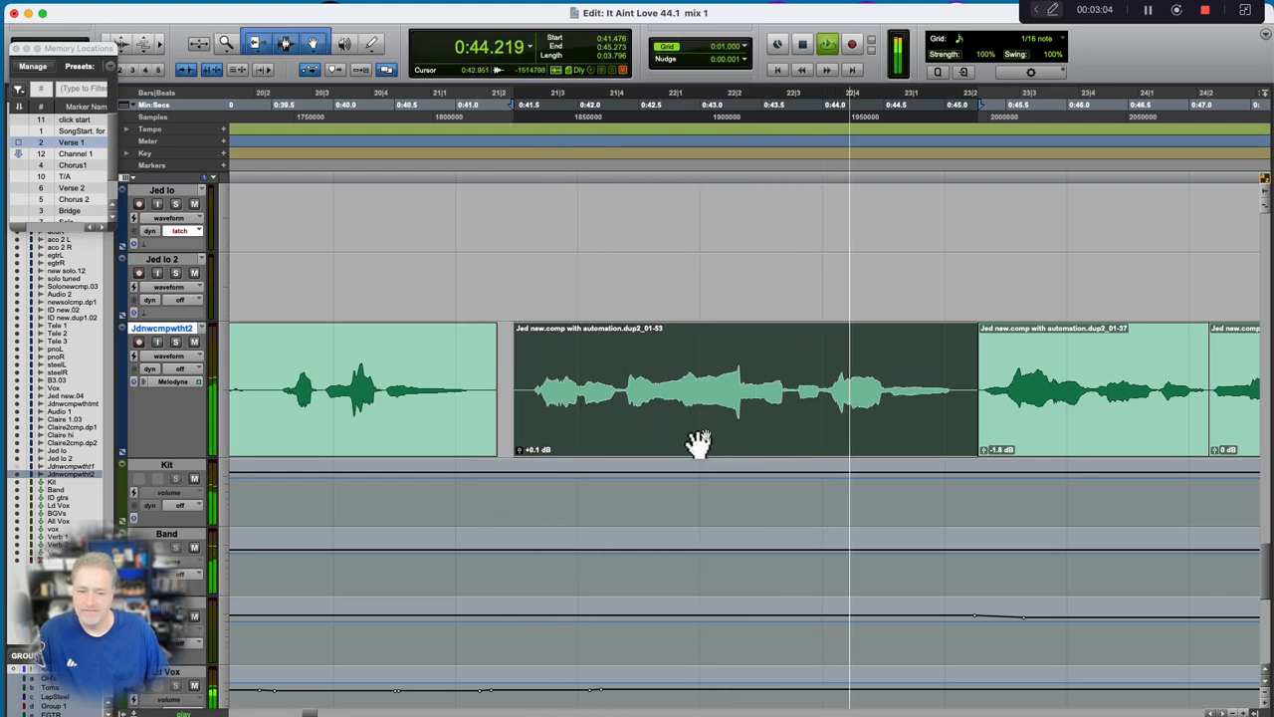
key("space")
Split the clip at 0:42.359 and lower the gain of its second part to about -1.8 dB.
left_click(622, 387)
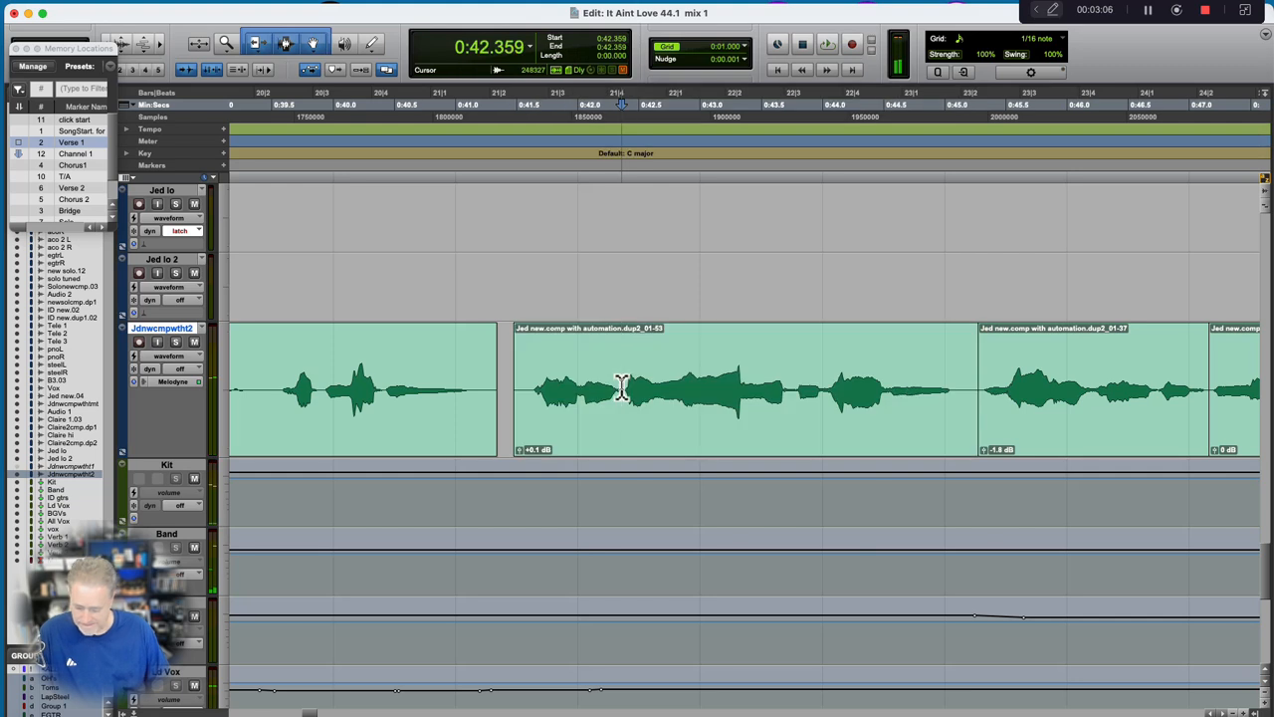
key("b")
left_click(628, 450)
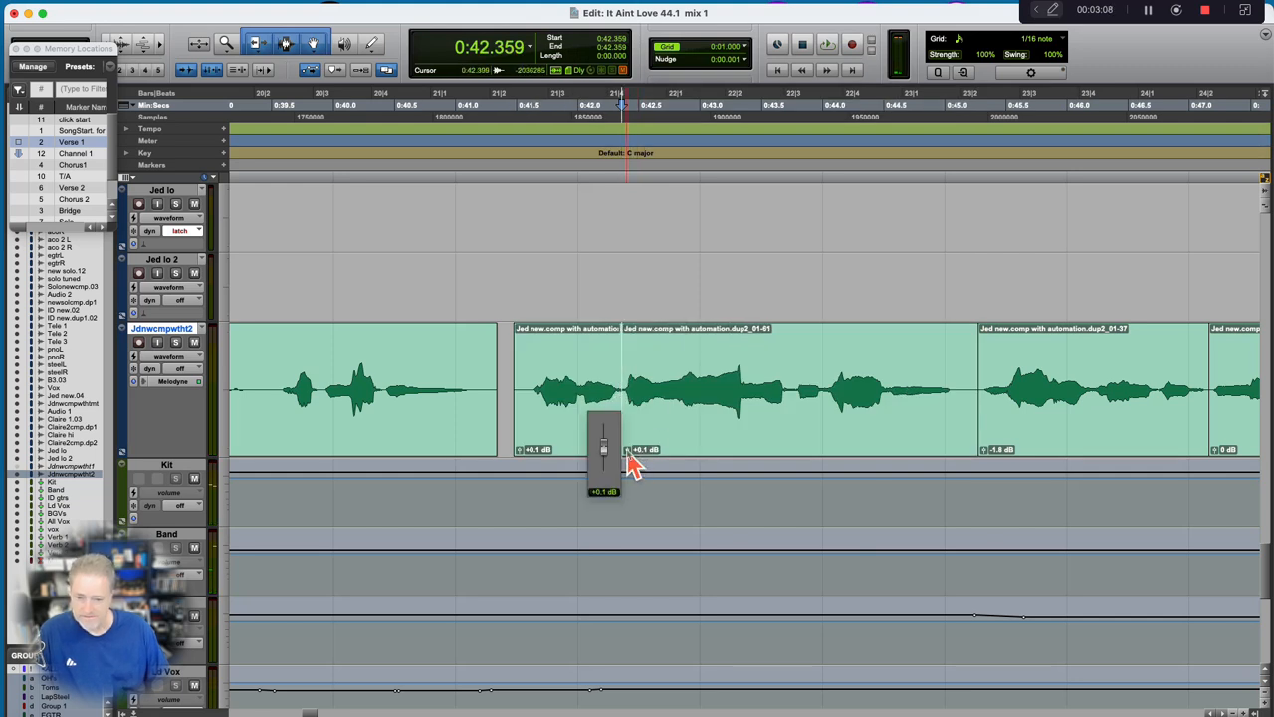
left_click_drag(629, 453, 628, 460)
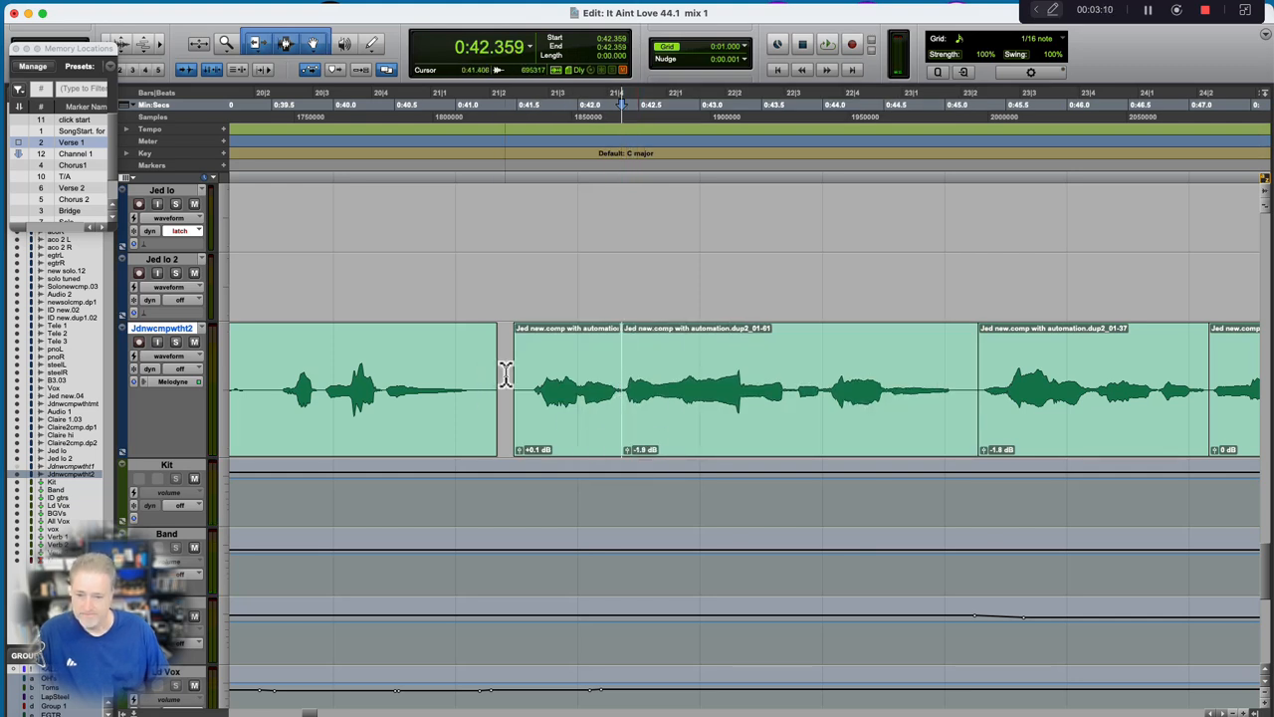
Play the split phrase from 0:41.412 and lower its first part's gain to -0.9 dB.
left_click(506, 373)
key("space")
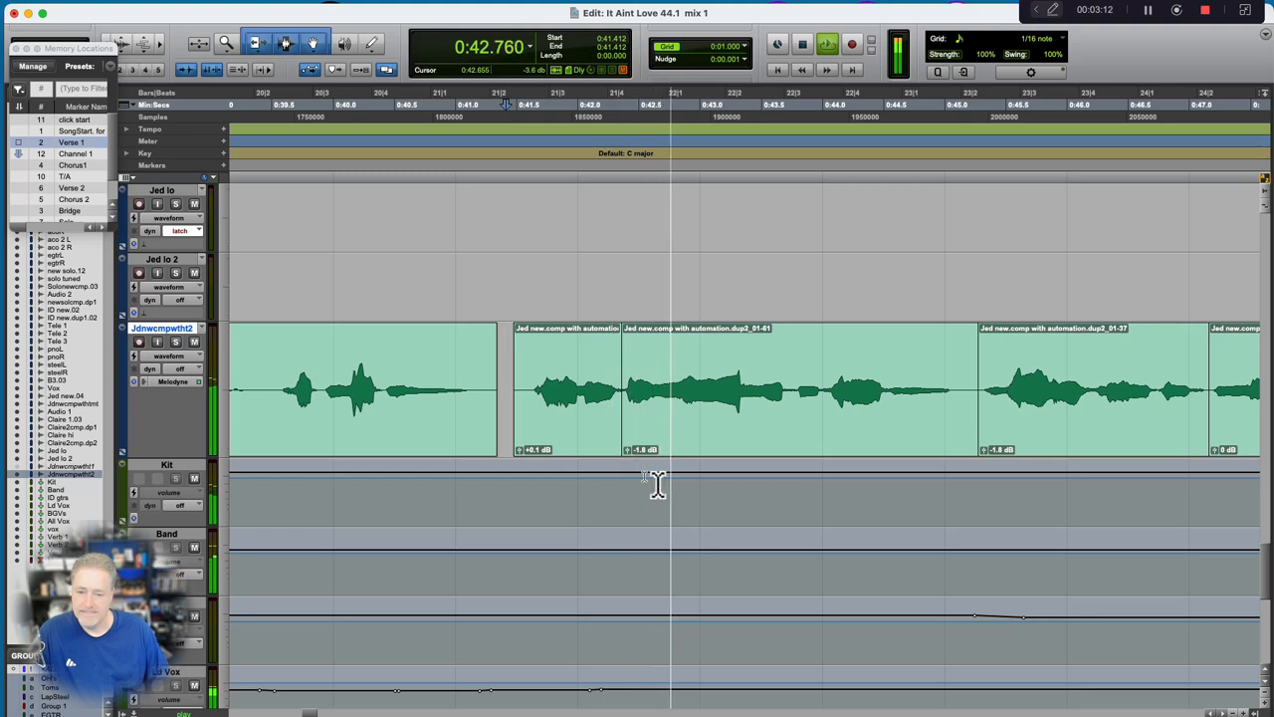
key("space")
left_click(520, 451)
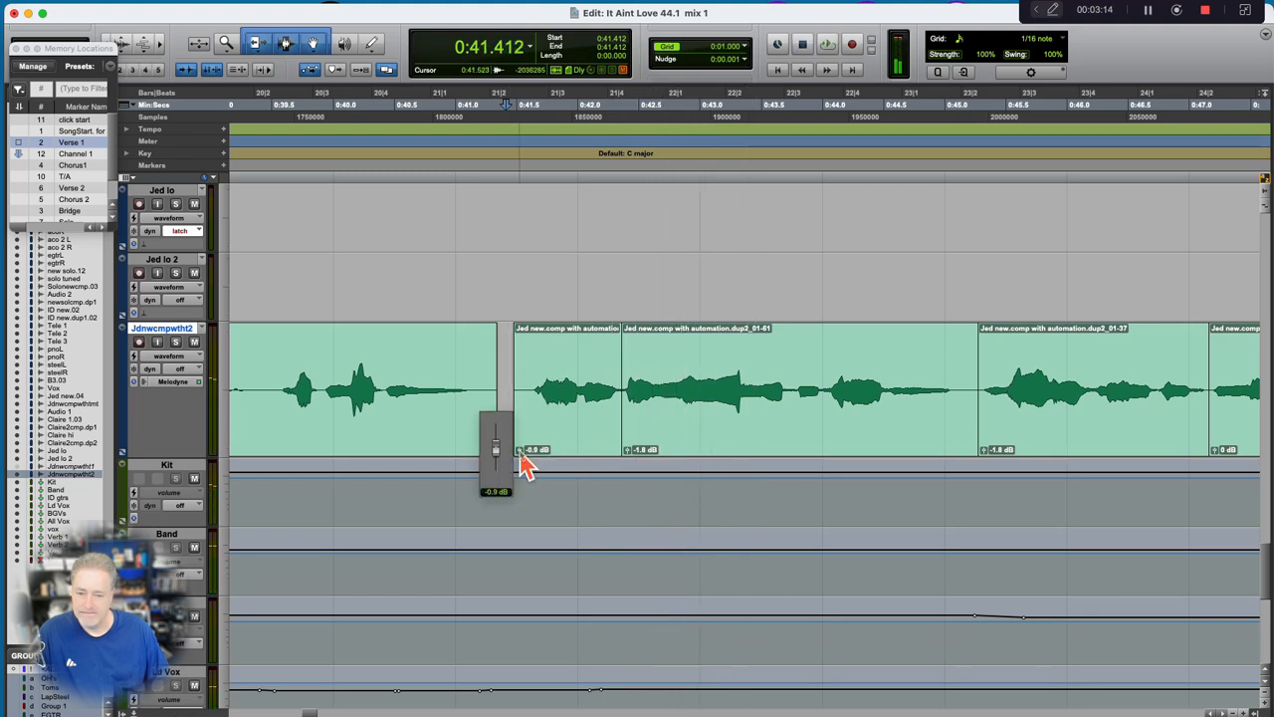
left_click_drag(526, 466, 526, 466)
Split the clip starting at 0:45.273 at 0:46.213, lower its first part's gain to -2.8 dB, and play from 0:44.907.
scroll(790, 449, "right", 5)
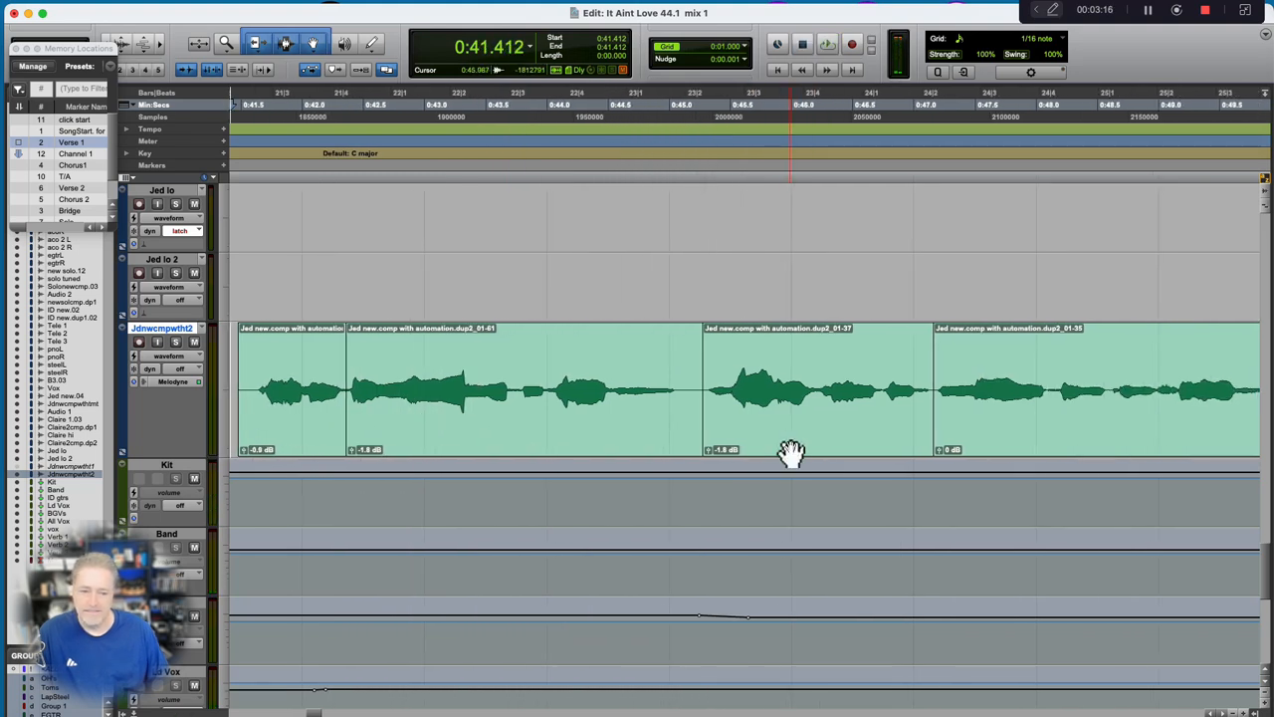
left_click(782, 445)
key("space")
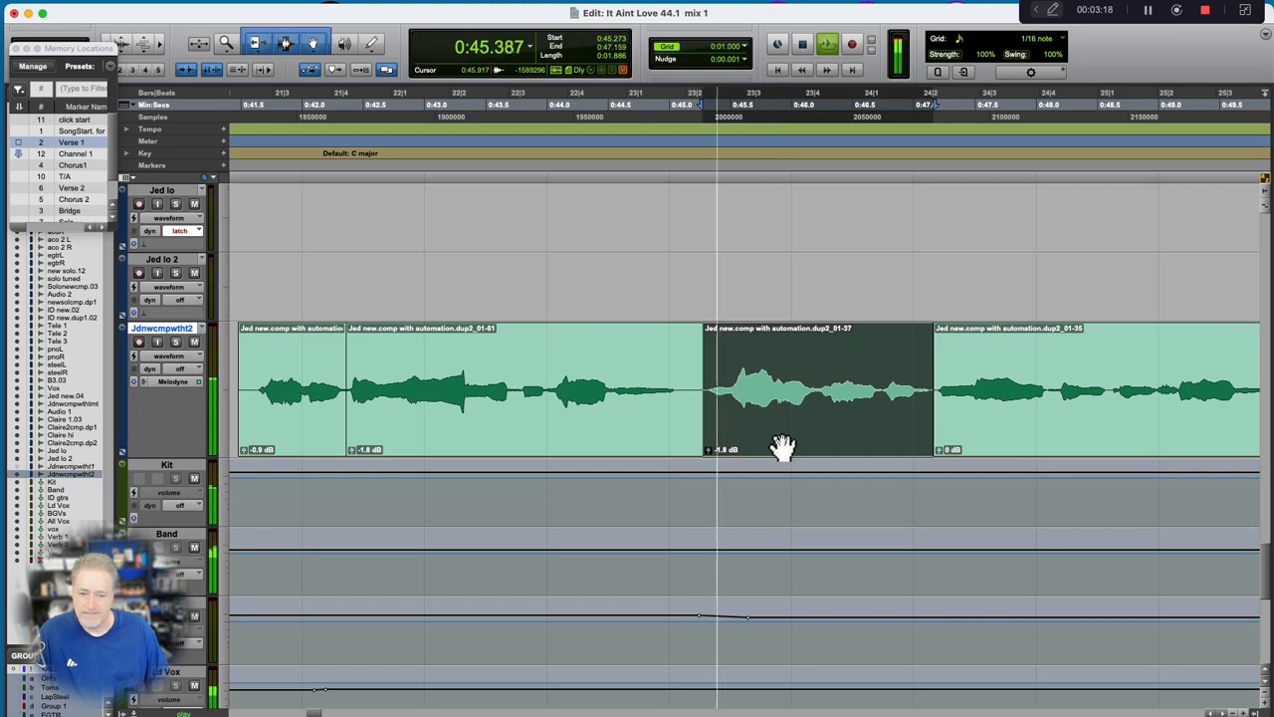
key("space")
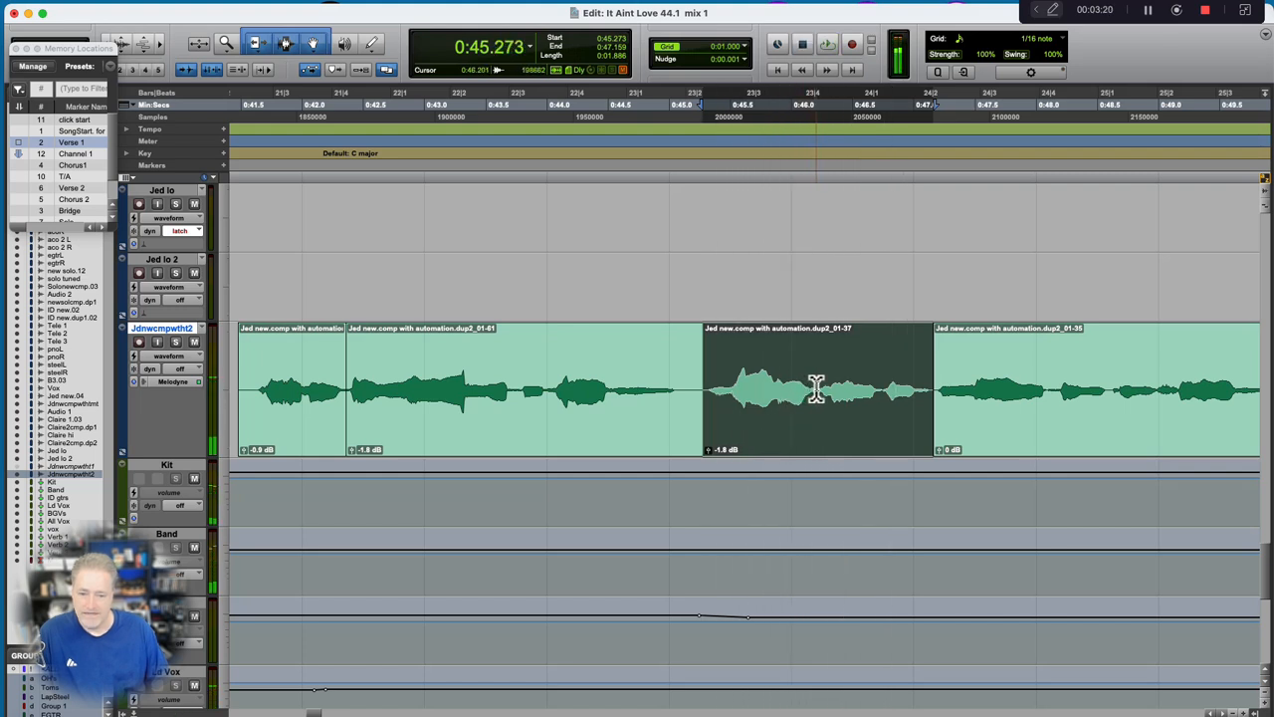
left_click(816, 389)
key("b")
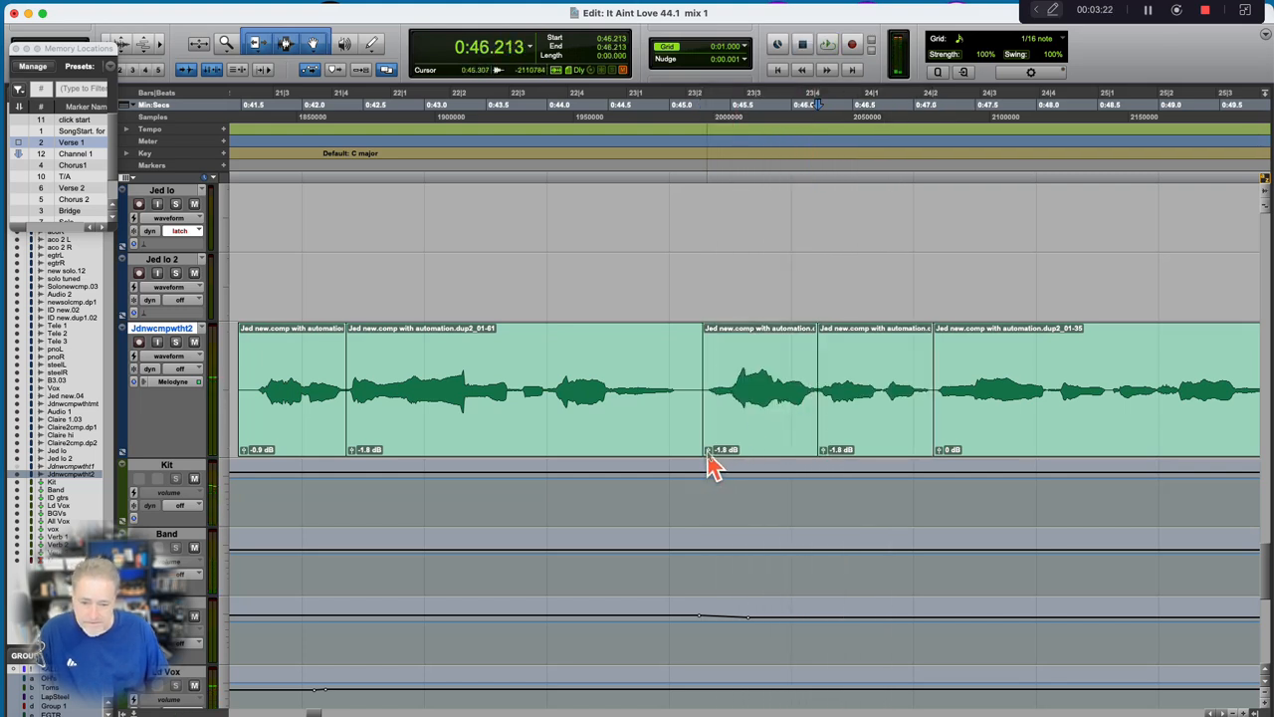
left_click_drag(708, 459, 709, 461)
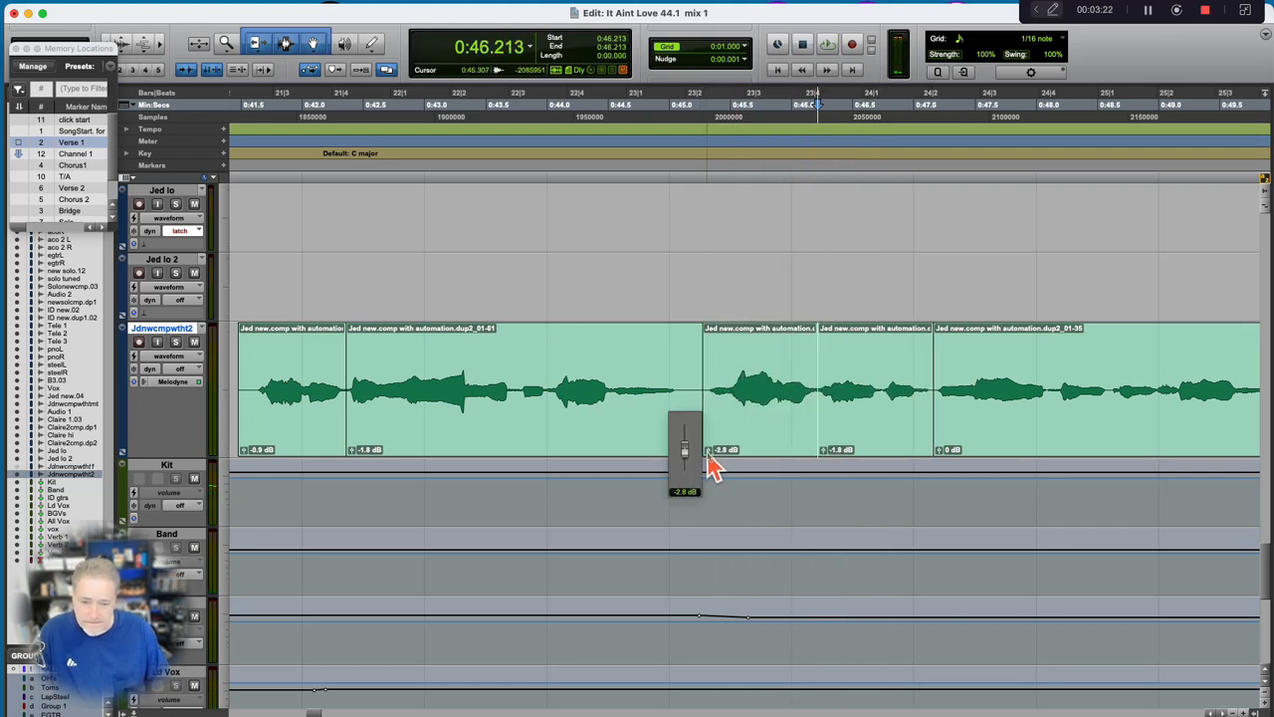
left_click(660, 384)
key("space")
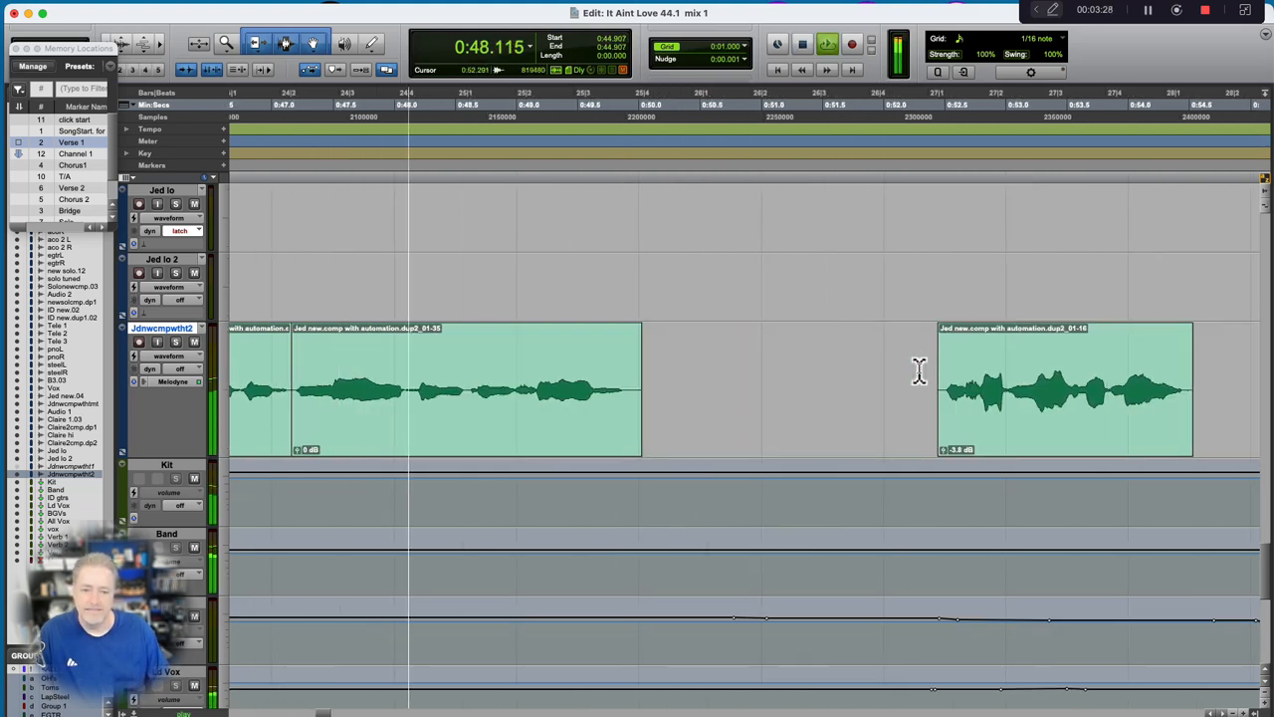
Play from 0:52.407, lower the gain of the last clip before Chorus1 to -6.6 dB, and replay from 0:54.938.
left_click(931, 389)
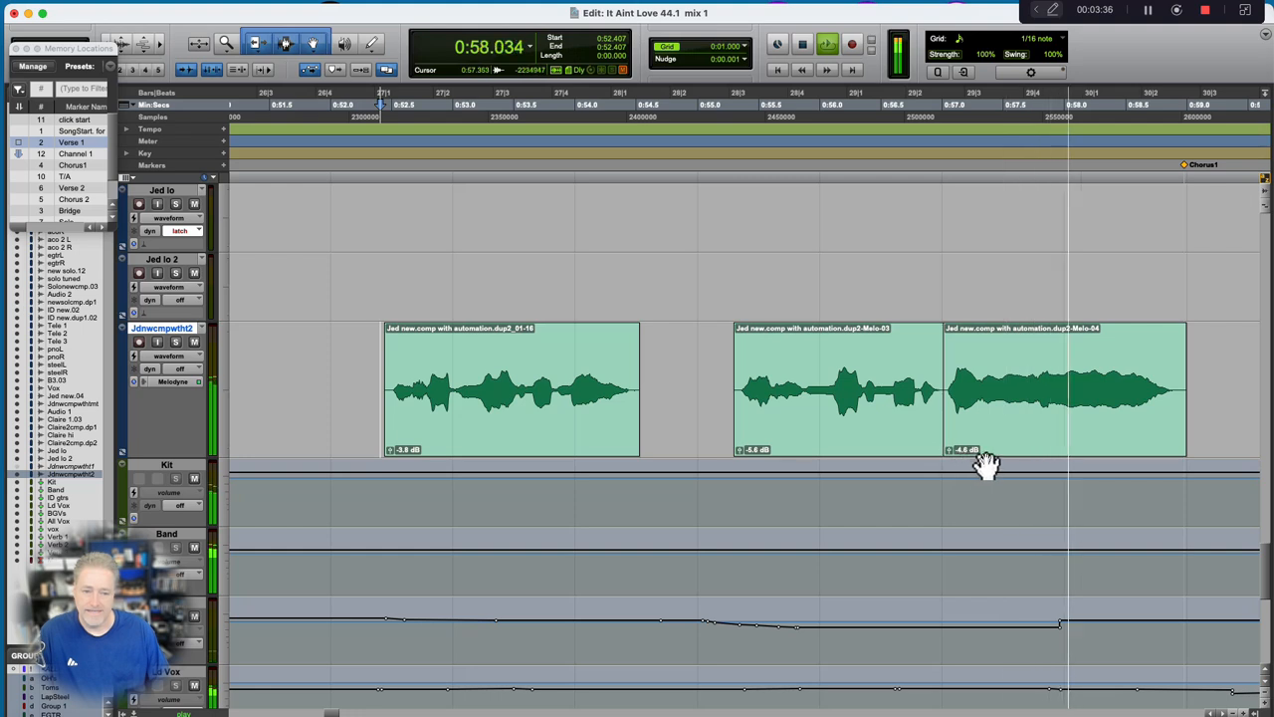
key("space")
left_click(950, 453)
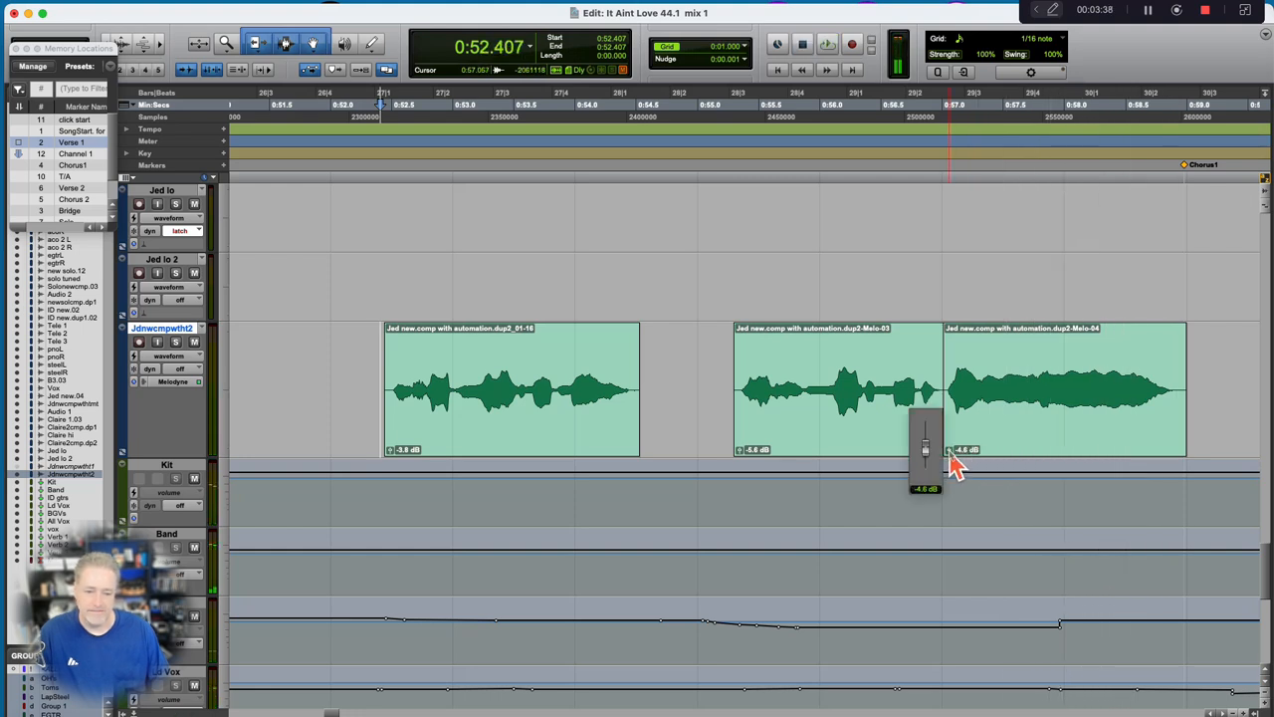
left_click(691, 383)
key("space")
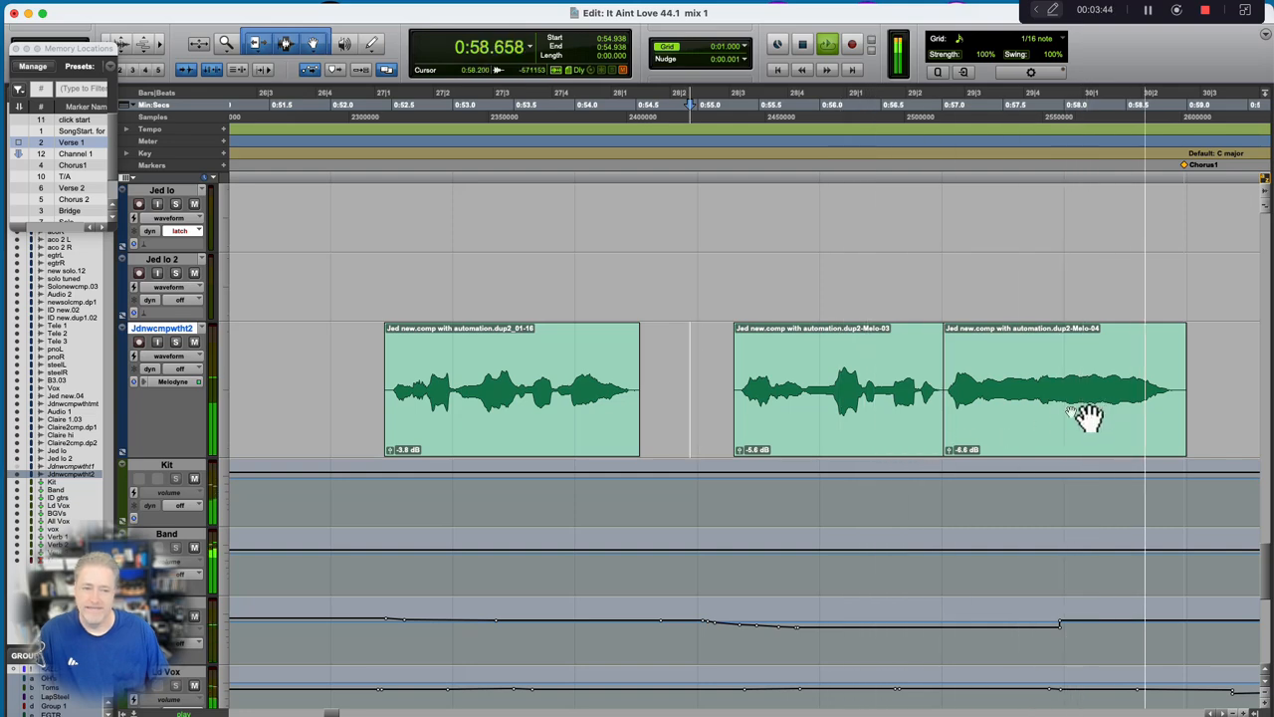
key("space")
Play the verse from 0:22.250 and raise the gain of the short clip starting at 0:30.772 to -6.5 dB.
scroll(878, 409, "left", 10)
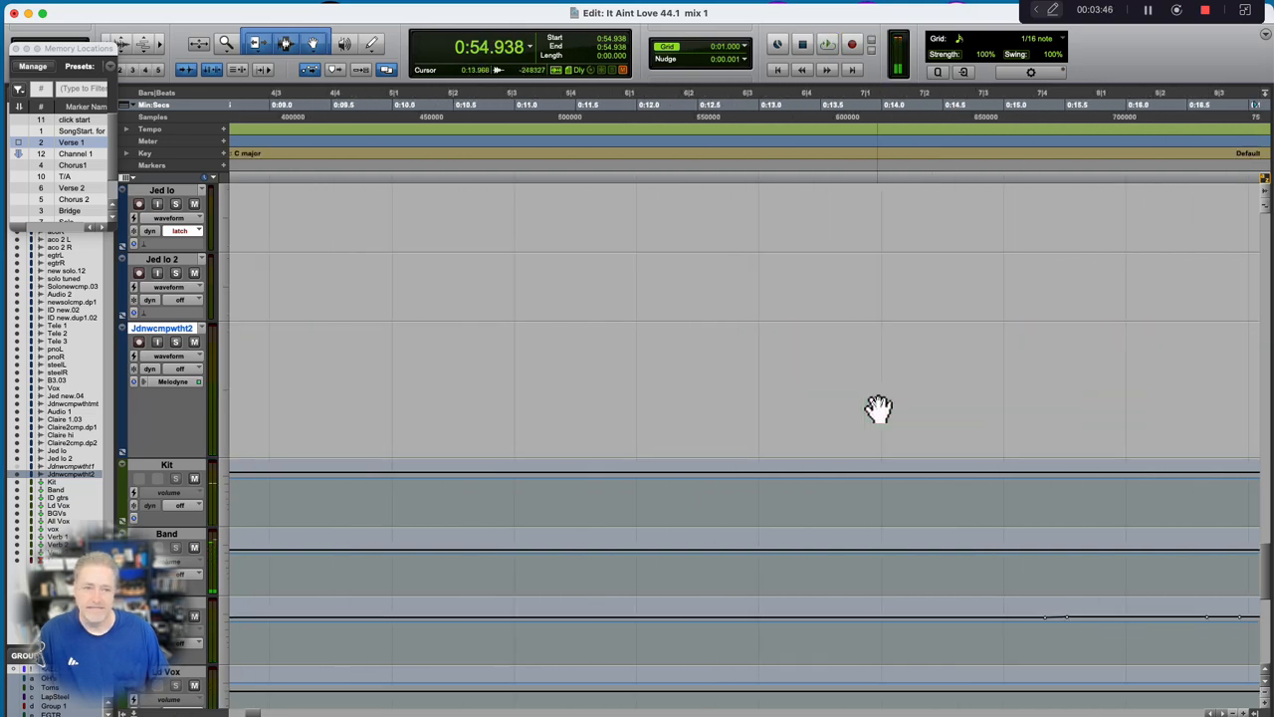
scroll(878, 408, "right", 4)
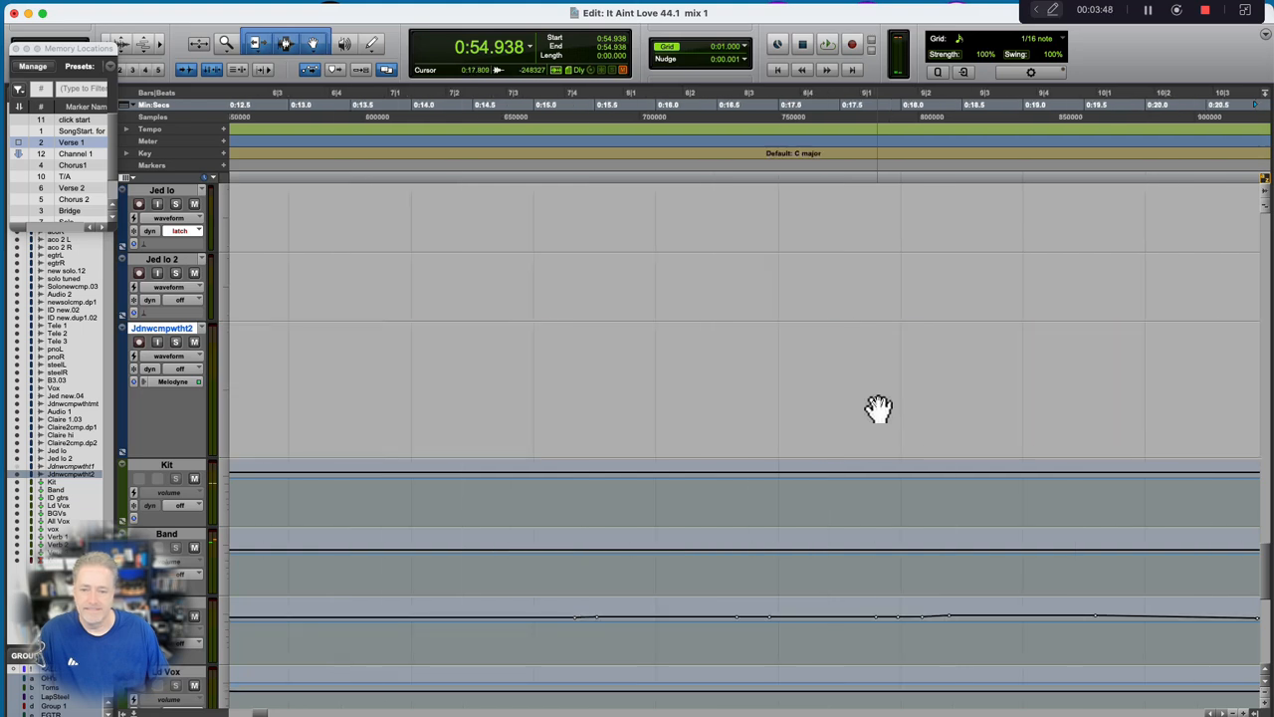
scroll(878, 408, "right", 5)
key("space")
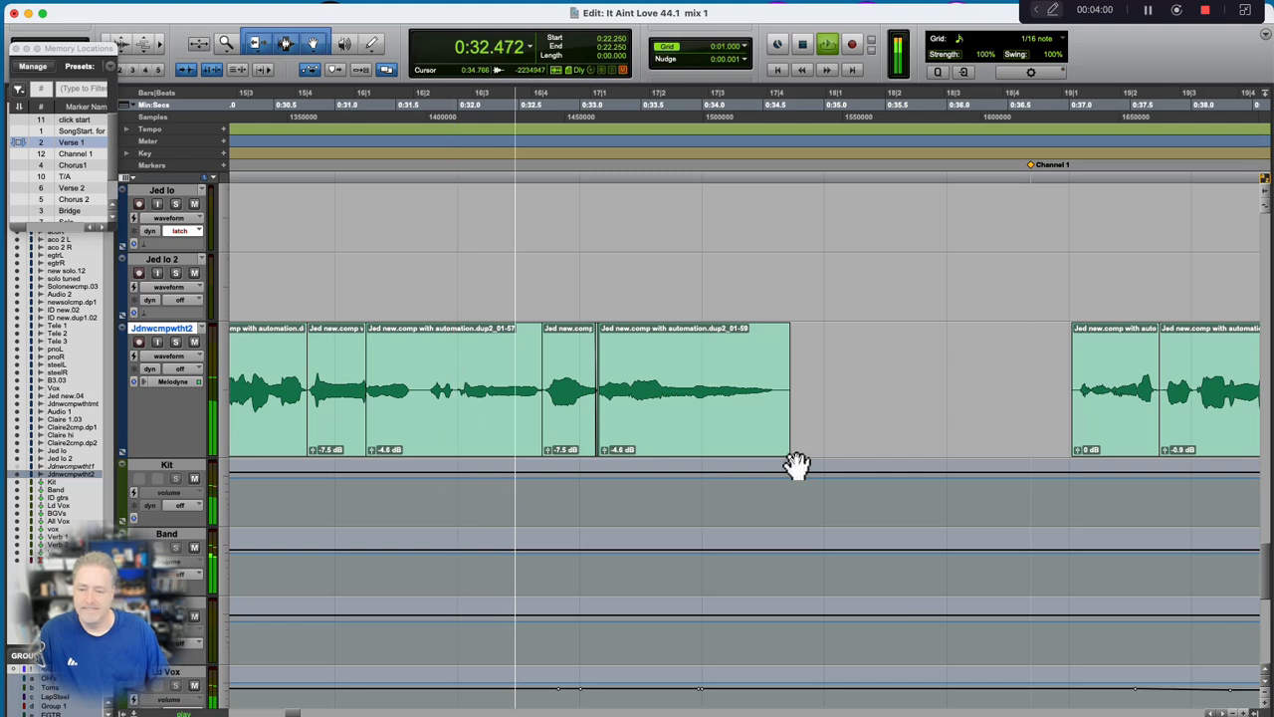
key("space")
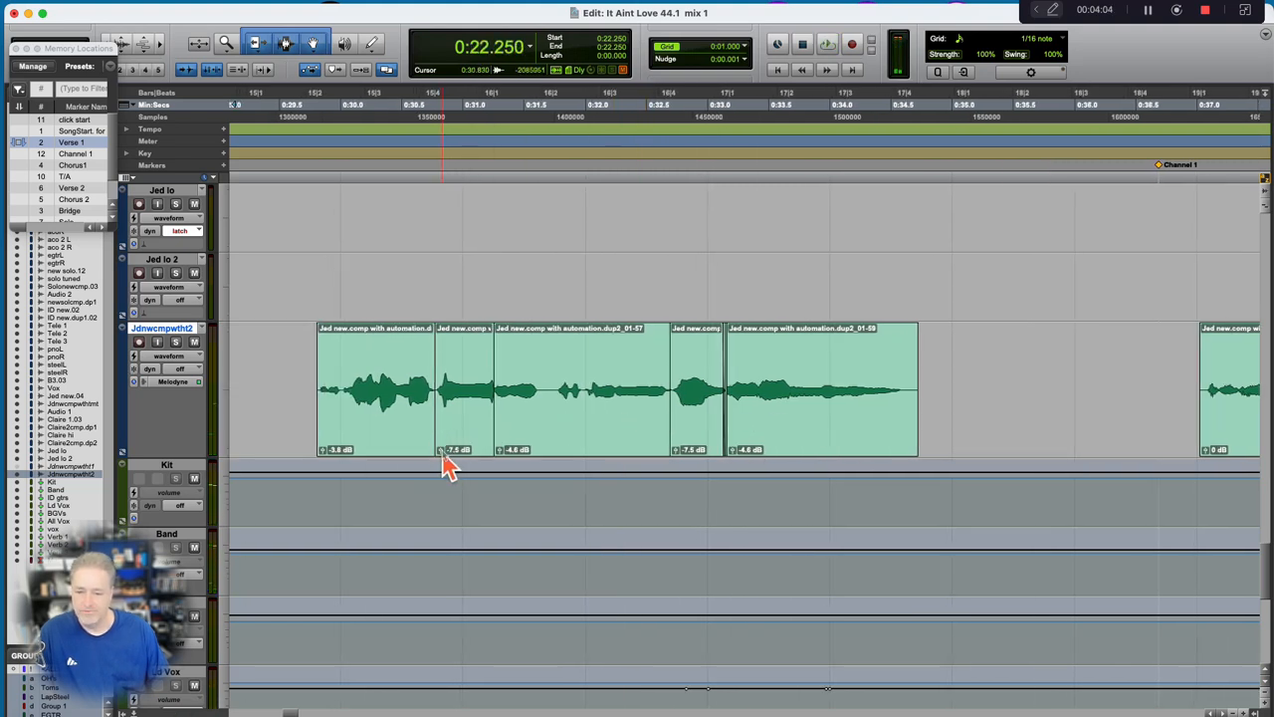
left_click(439, 452)
left_click_drag(439, 453, 449, 453)
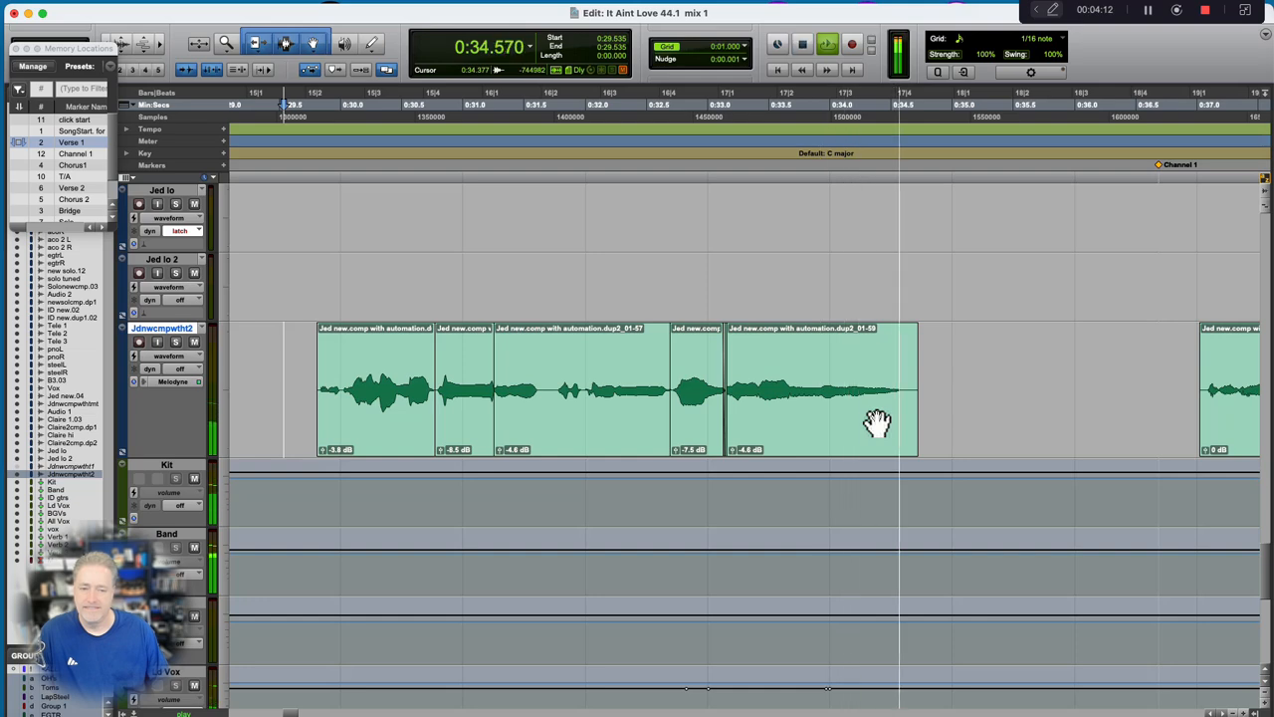
Play from 0:36.867 through the Channel 1 section and lower the gain of clip dup2_01-61 to -2.8 dB.
key("space")
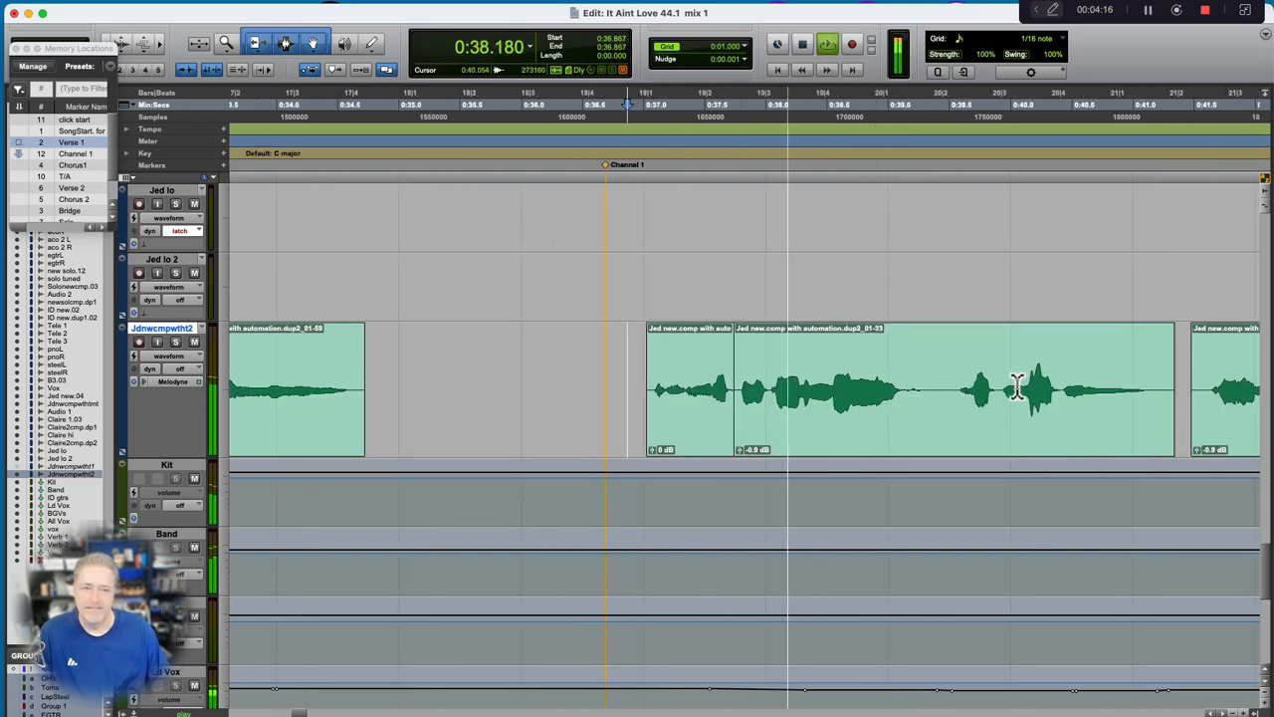
scroll(1092, 404, "right", 7)
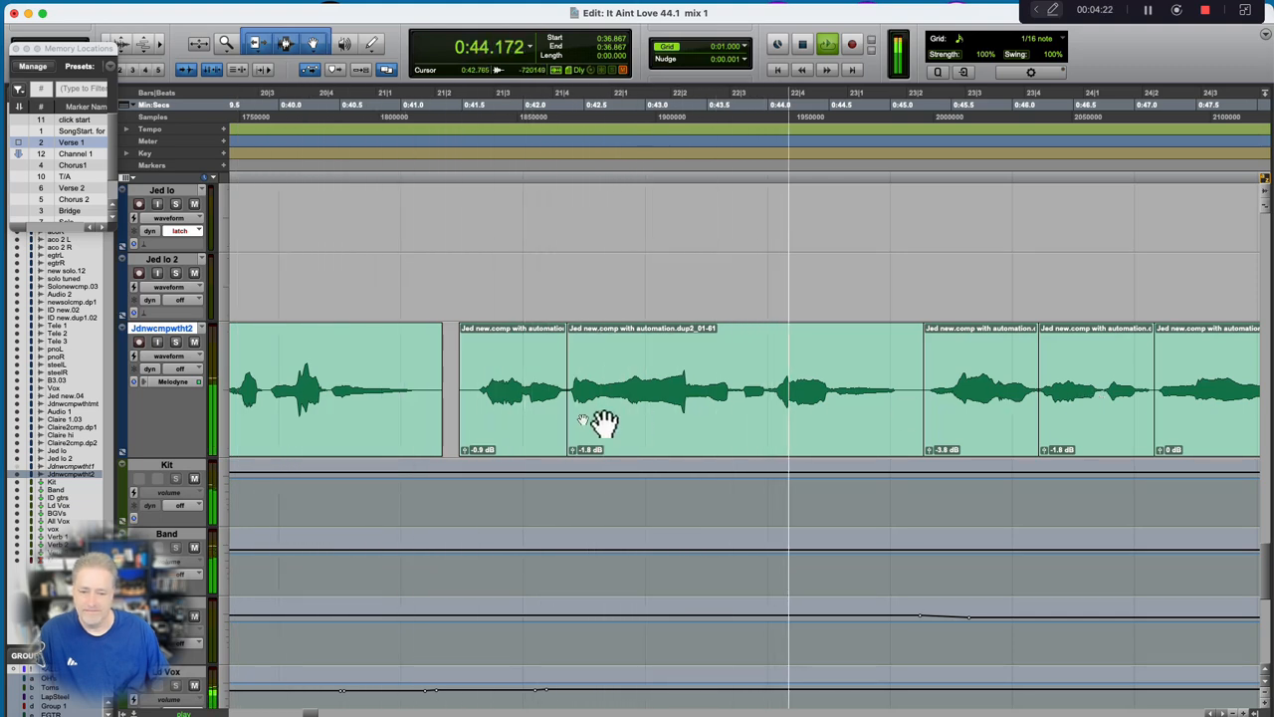
key("space")
left_click(574, 450)
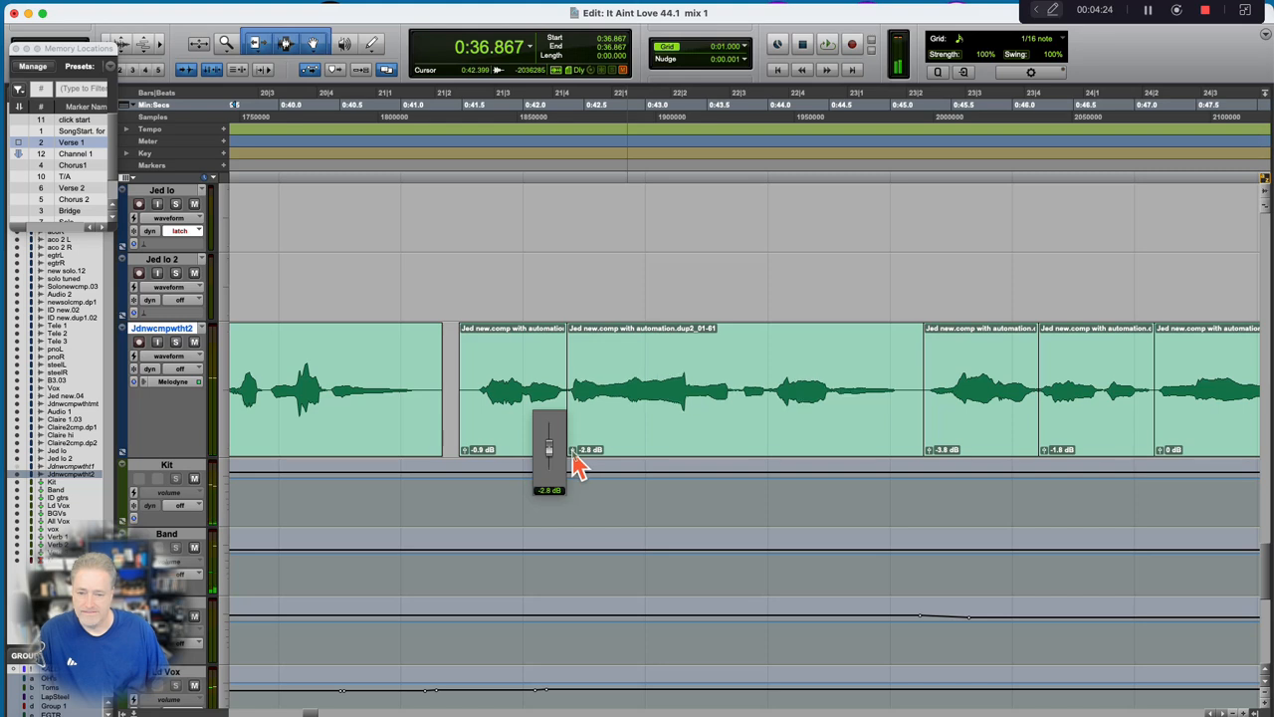
left_click_drag(574, 452, 573, 453)
Lower the gain of clip dup2_01-33 after the Channel 1 marker to -1.8 dB and replay from 0:36.867.
scroll(454, 401, "left", 5)
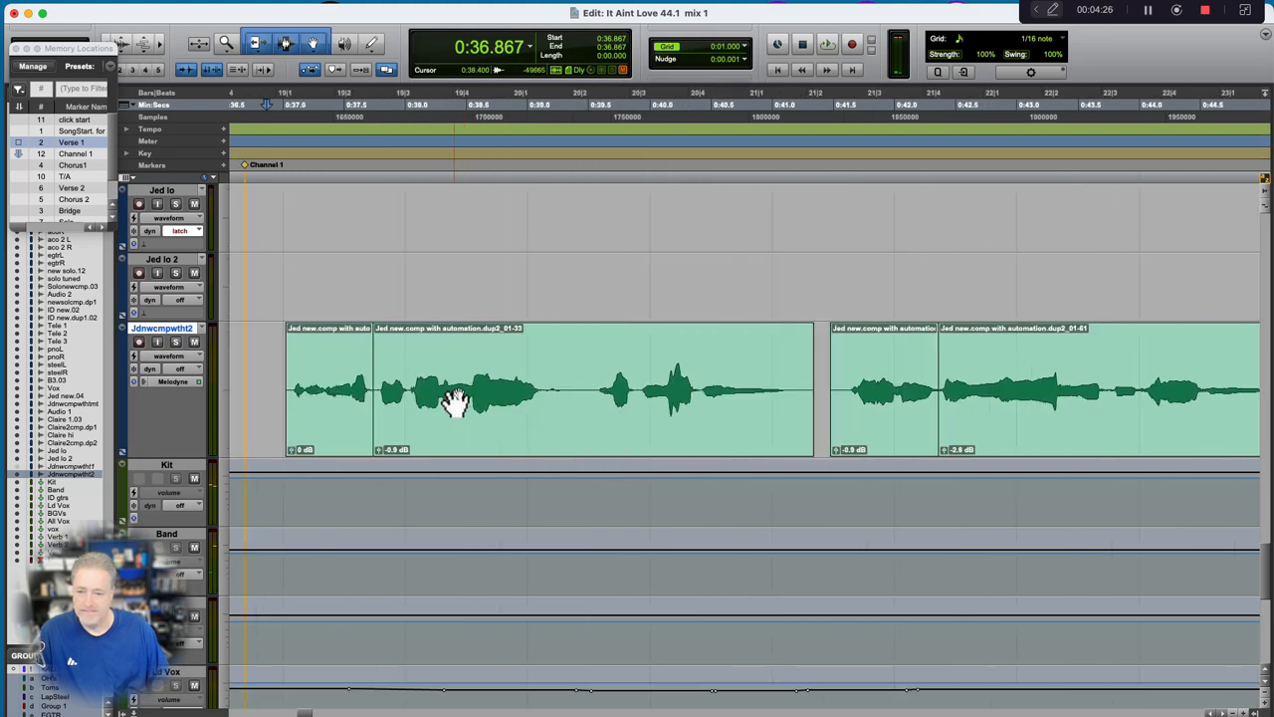
left_click(379, 452)
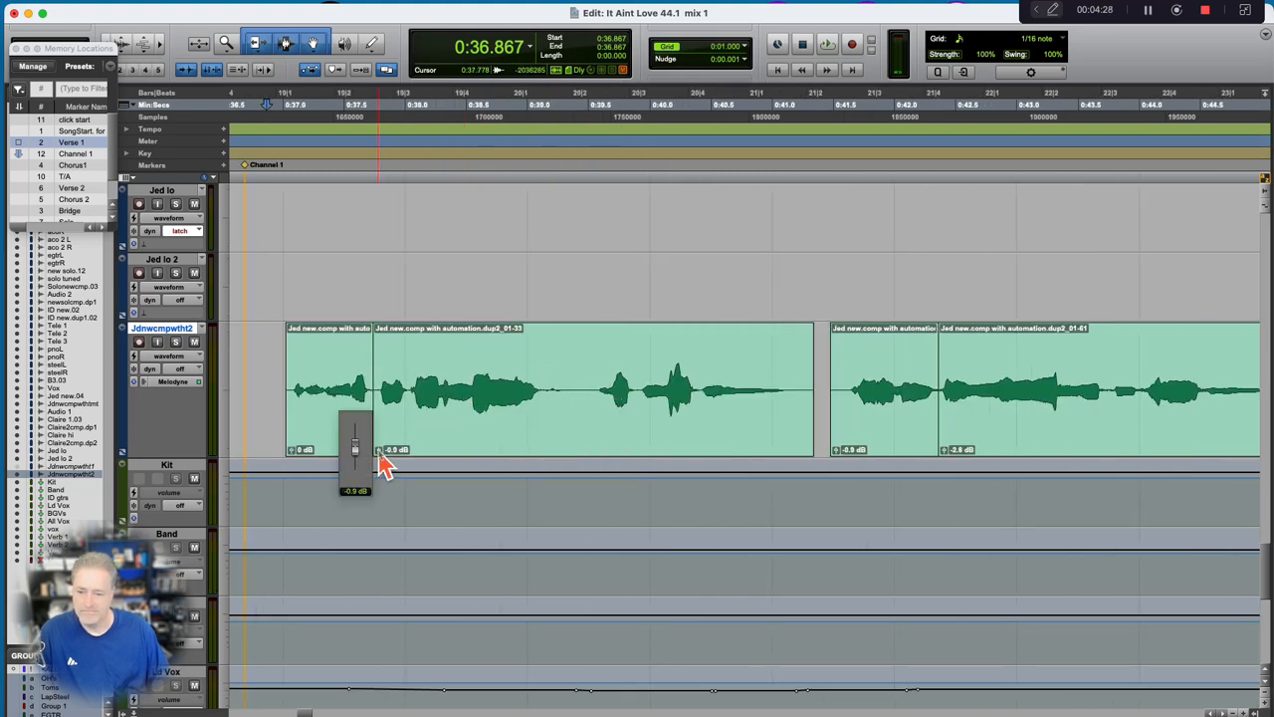
left_click_drag(386, 466, 386, 464)
key("space")
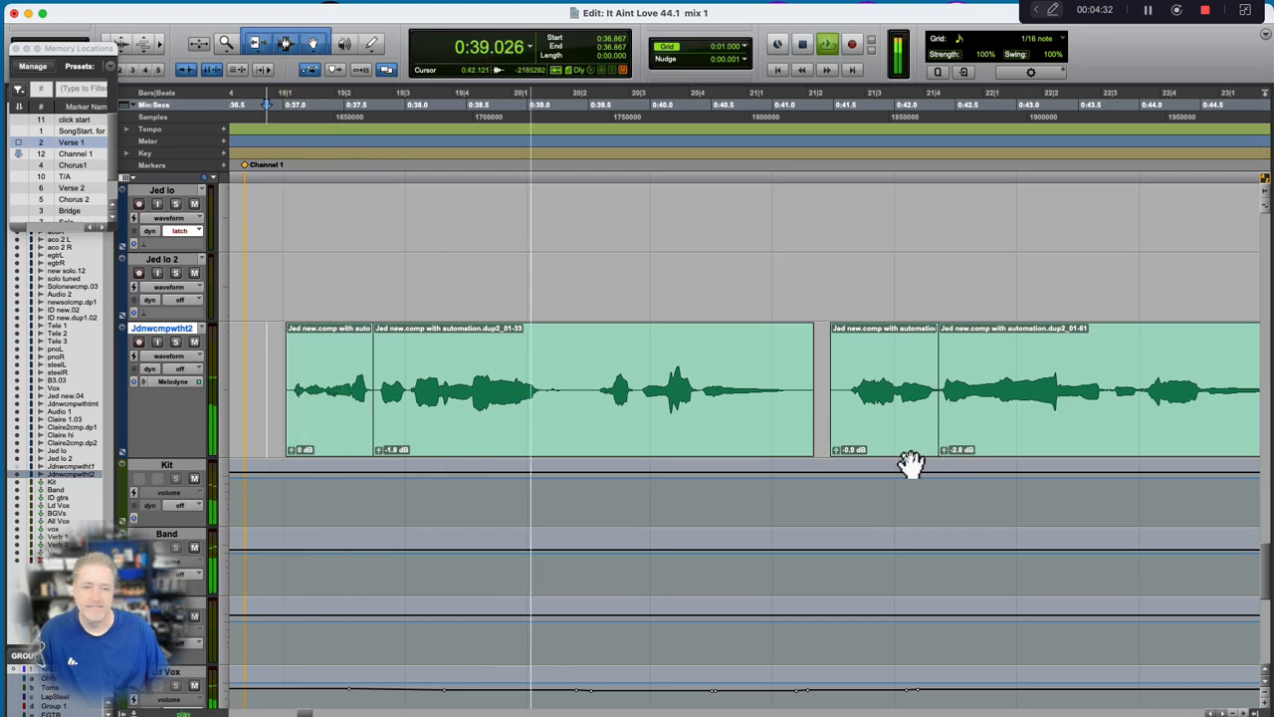
key("space")
Play from 0:52.297 and lower the gain of clip dup2_01-16 to -4.6 dB.
scroll(910, 463, "right", 5)
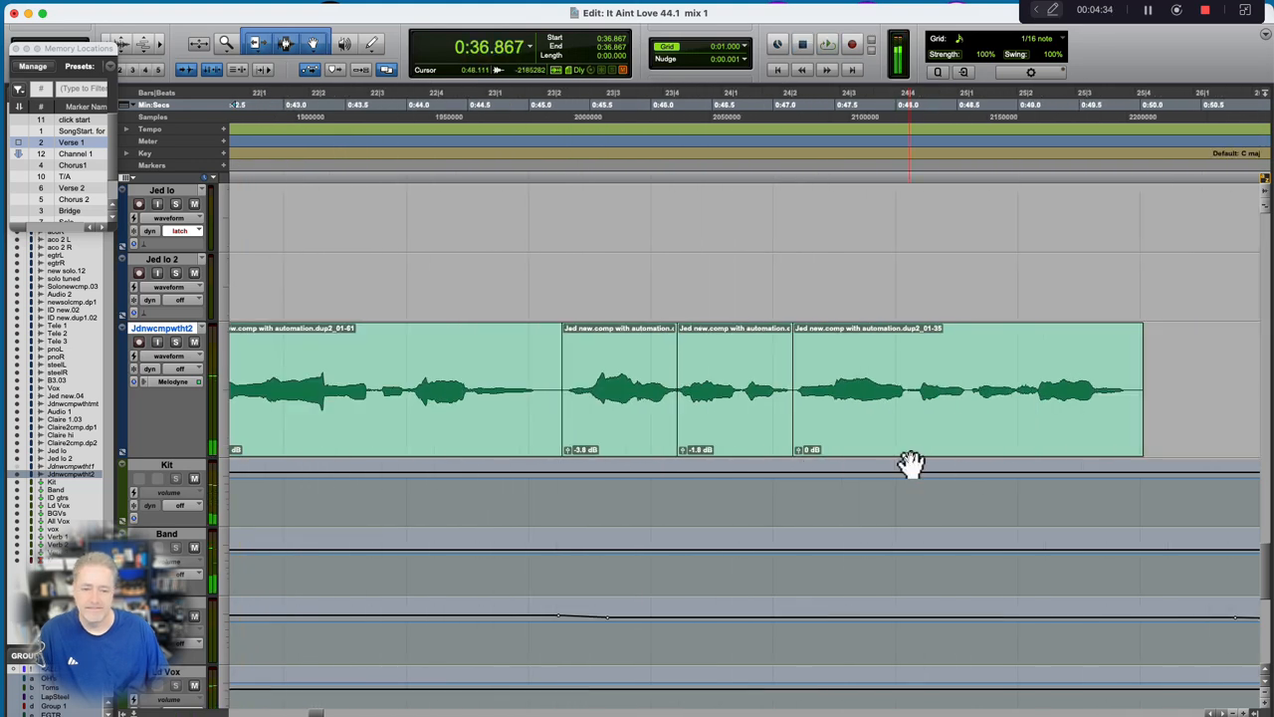
scroll(1077, 431, "right", 5)
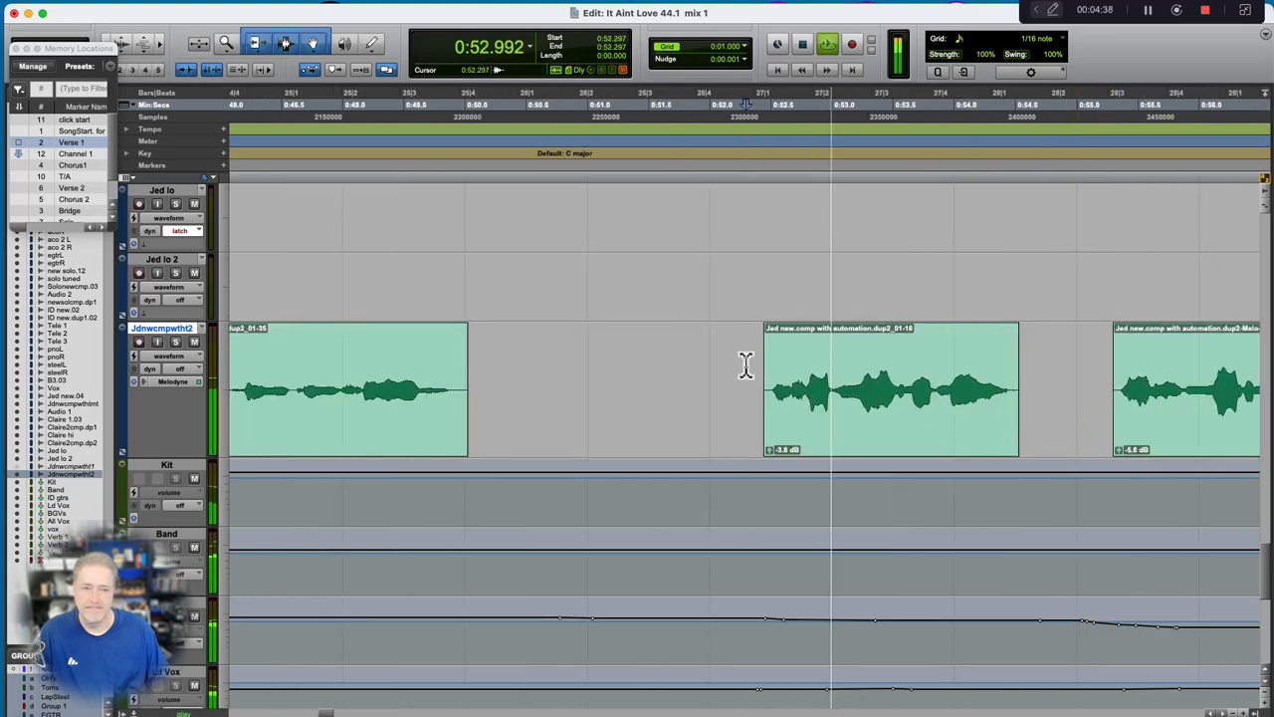
key("space")
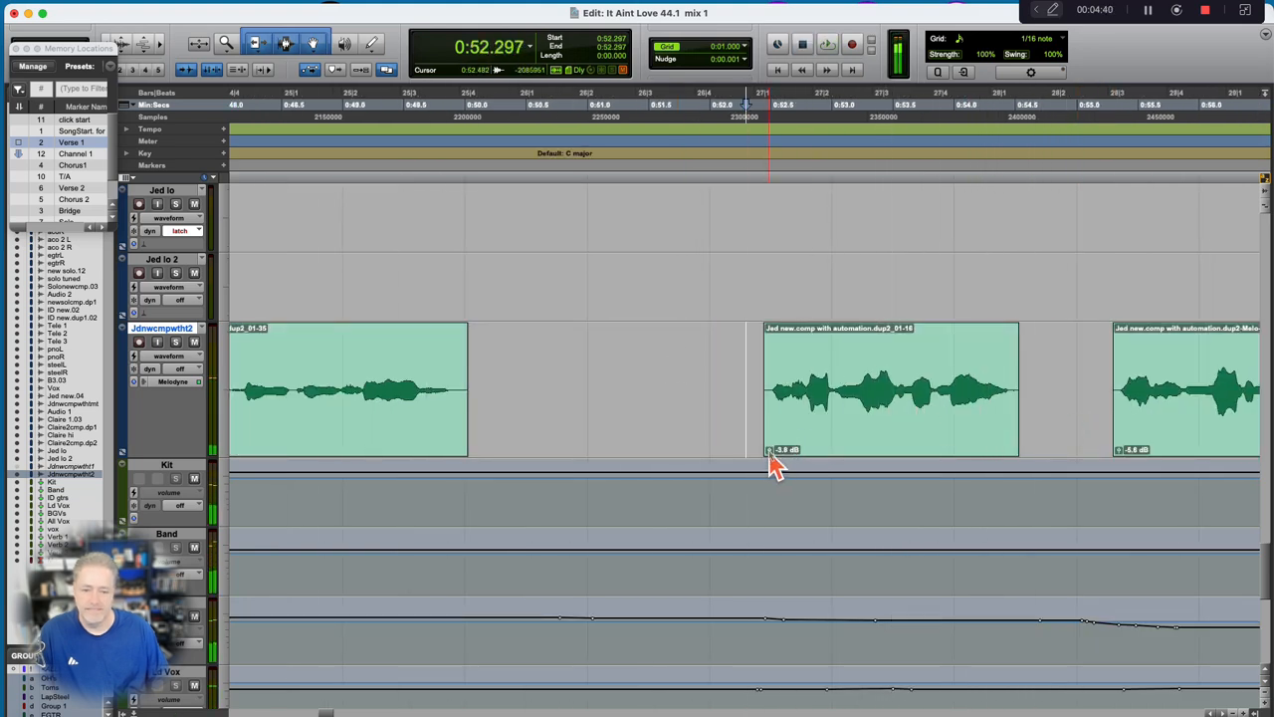
left_click_drag(770, 450, 770, 454)
Replay from 0:52.297 up to Chorus1 while setting the gain of clip dup2-Melo-03 to -5.6 dB.
key("space")
scroll(853, 403, "right", 3)
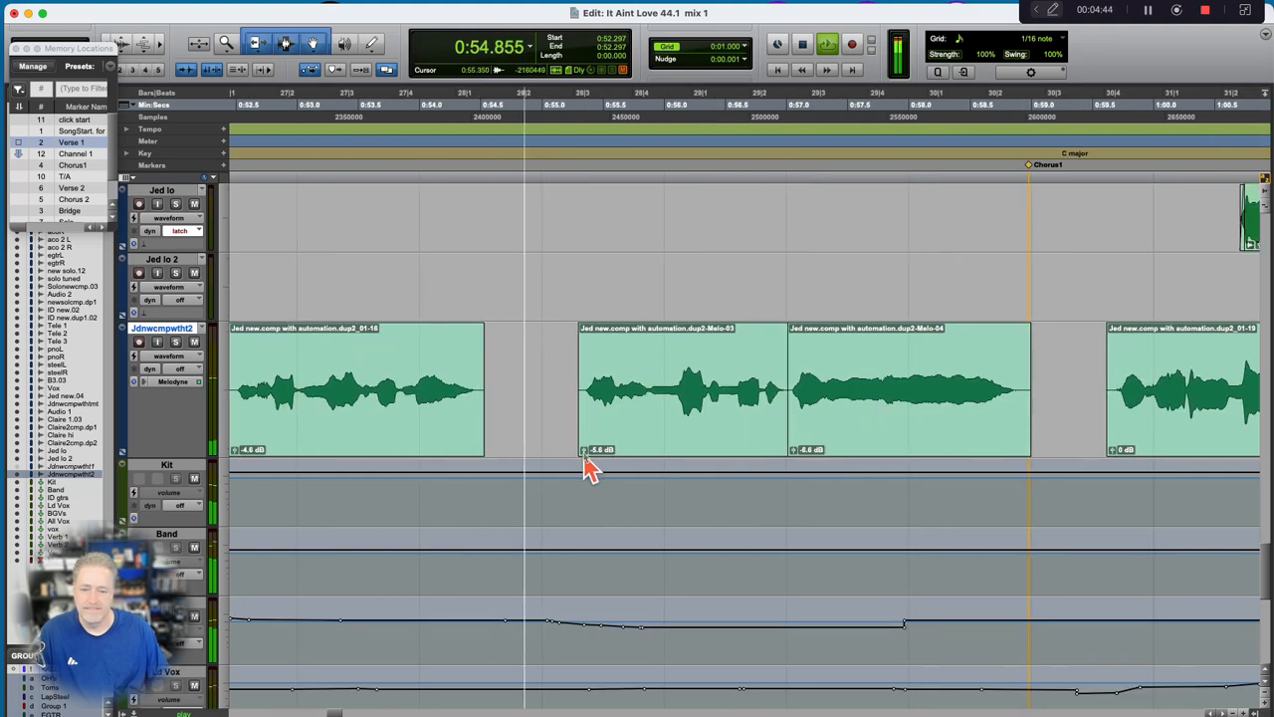
left_click_drag(585, 453, 584, 455)
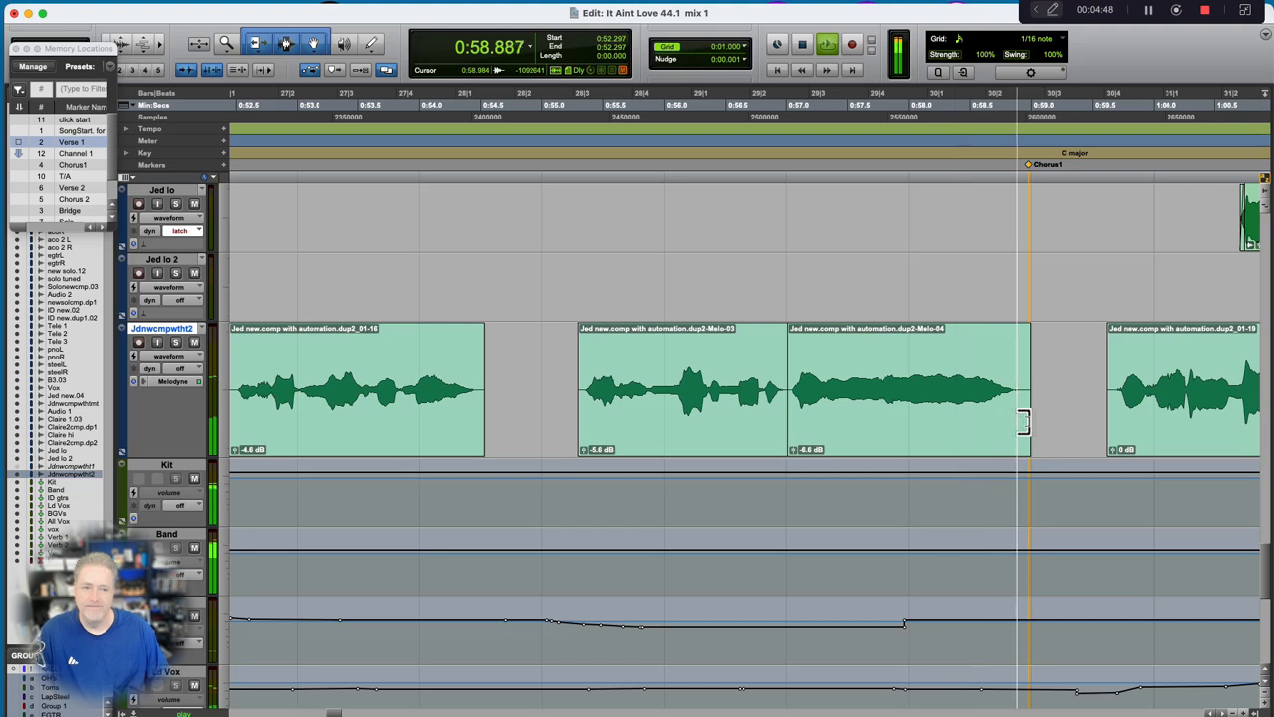
key("space")
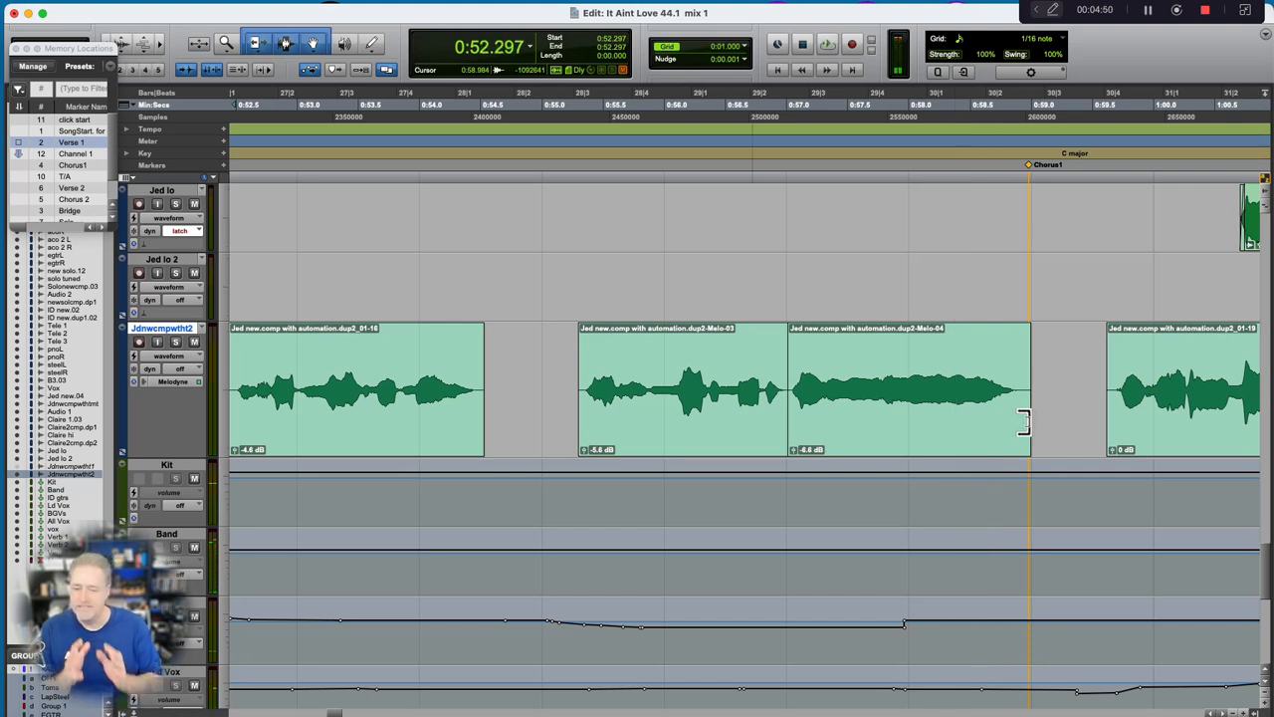